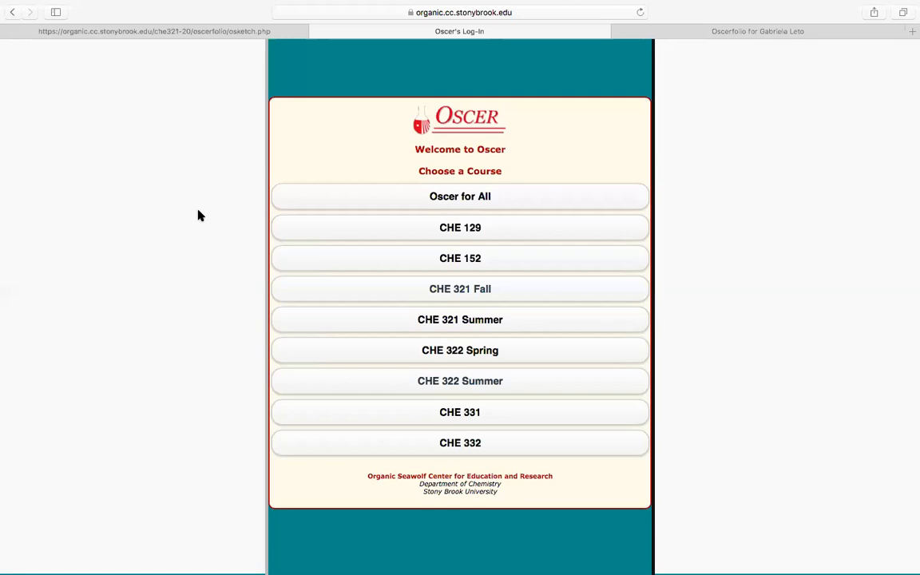
Open the CHE 321 Fall course, go to its Oscerfolio, and look through the Howler posts
click(387, 292)
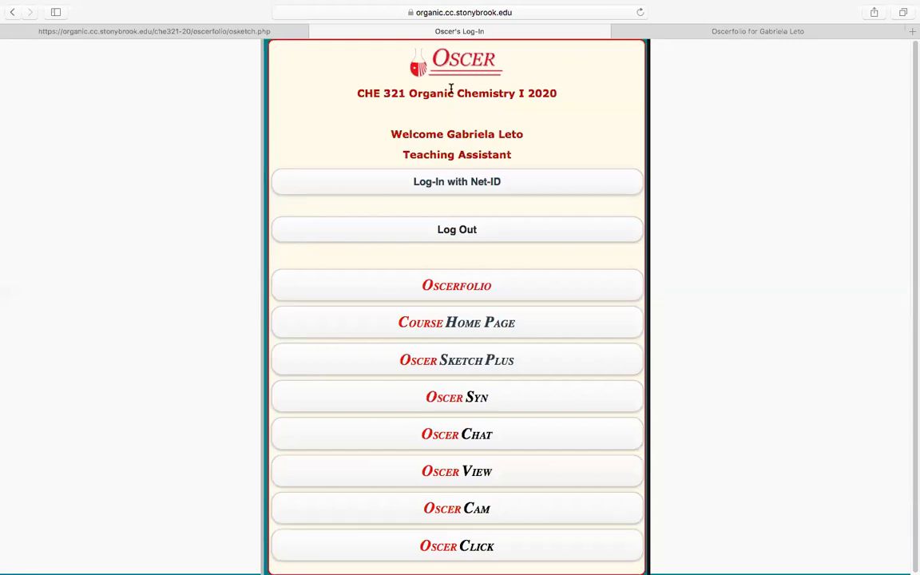
click(377, 277)
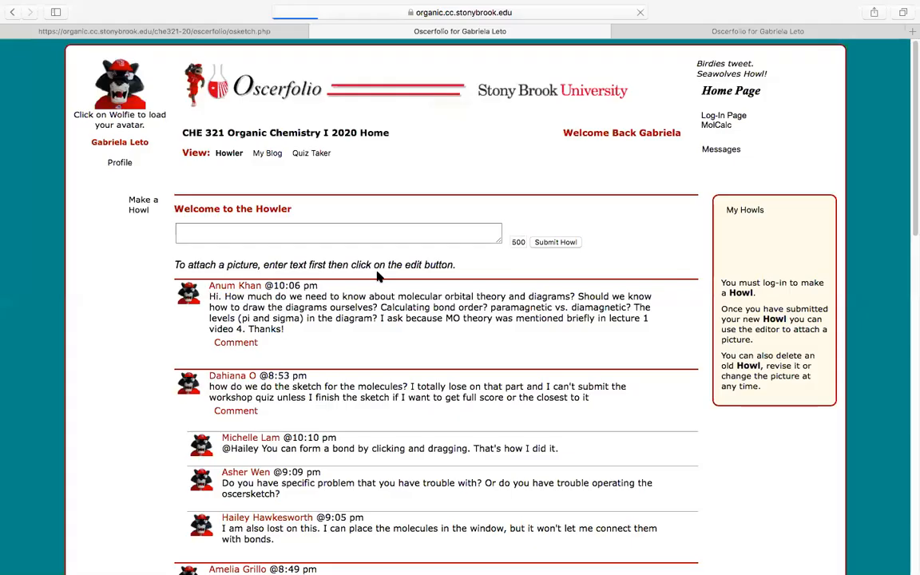
scroll(271, 313, down, 5)
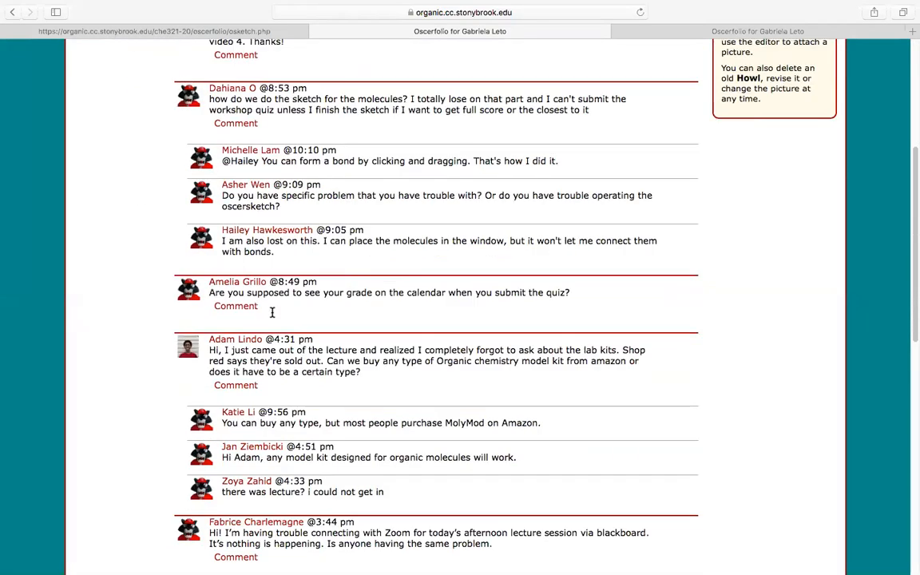
scroll(272, 312, down, 7)
scroll(271, 312, up, 12)
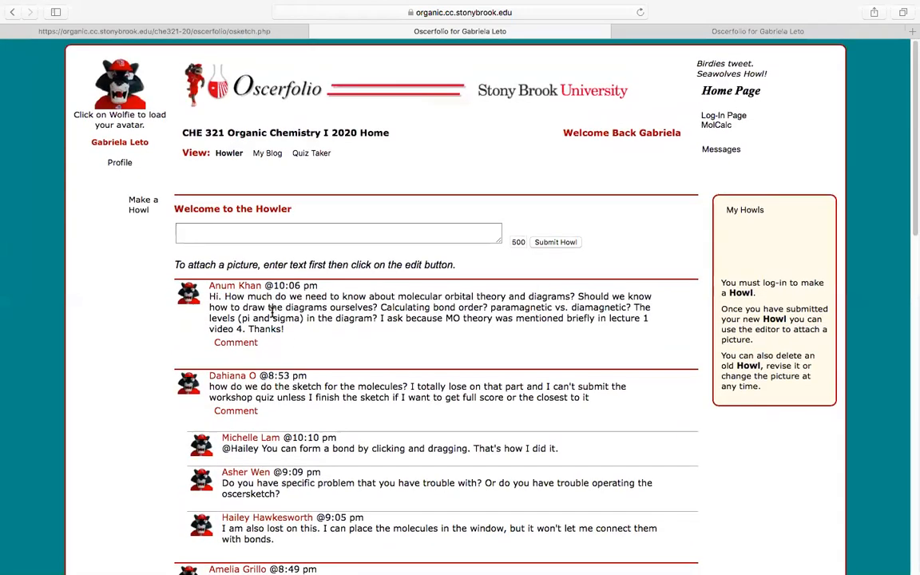
Open the Quiz Taker and look over the workshop, exercise, lecture and exam quiz listings
click(304, 156)
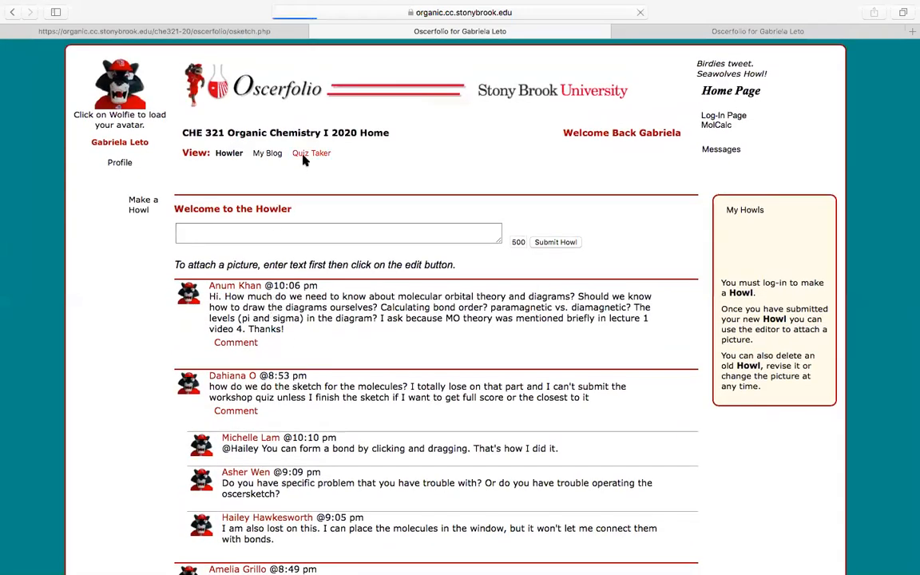
scroll(695, 404, down, 3)
click(774, 422)
scroll(335, 364, down, 4)
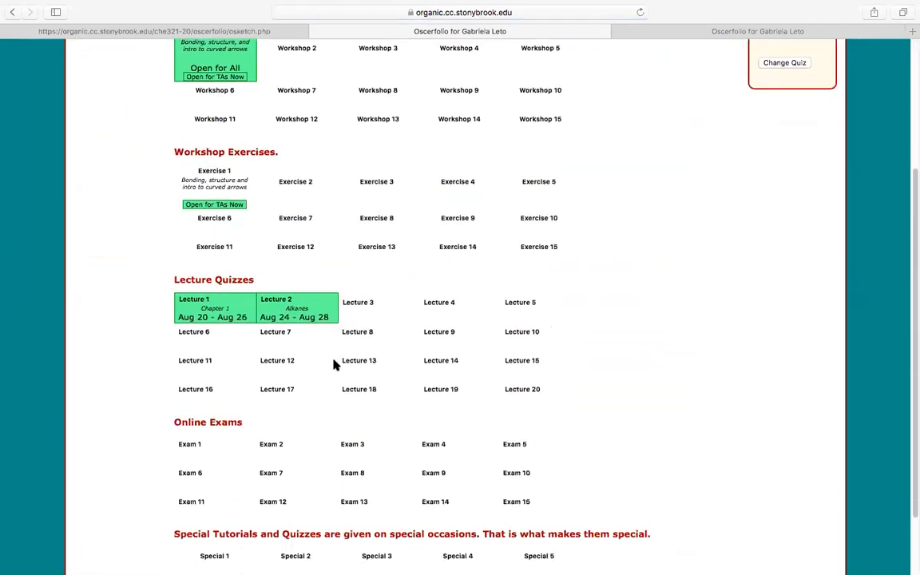
scroll(334, 364, down, 3)
scroll(335, 364, up, 7)
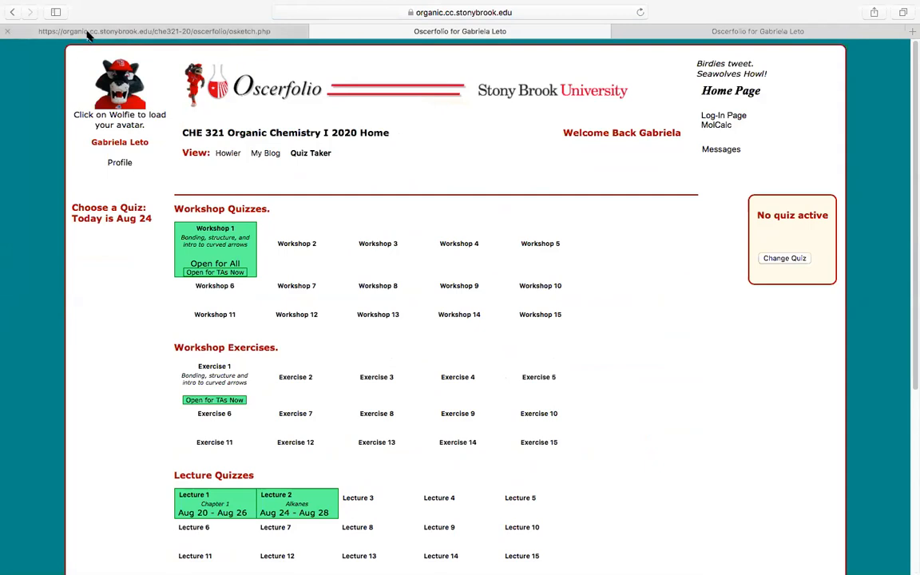
Go to the Course Home Page by way of the log-in page and review the office hours schedule under Help
click(710, 117)
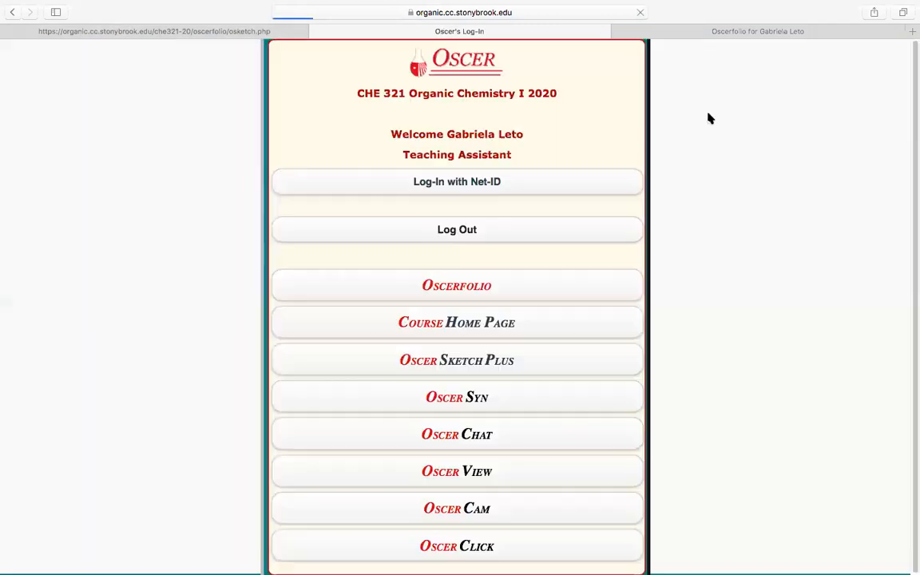
scroll(732, 227, down, 1)
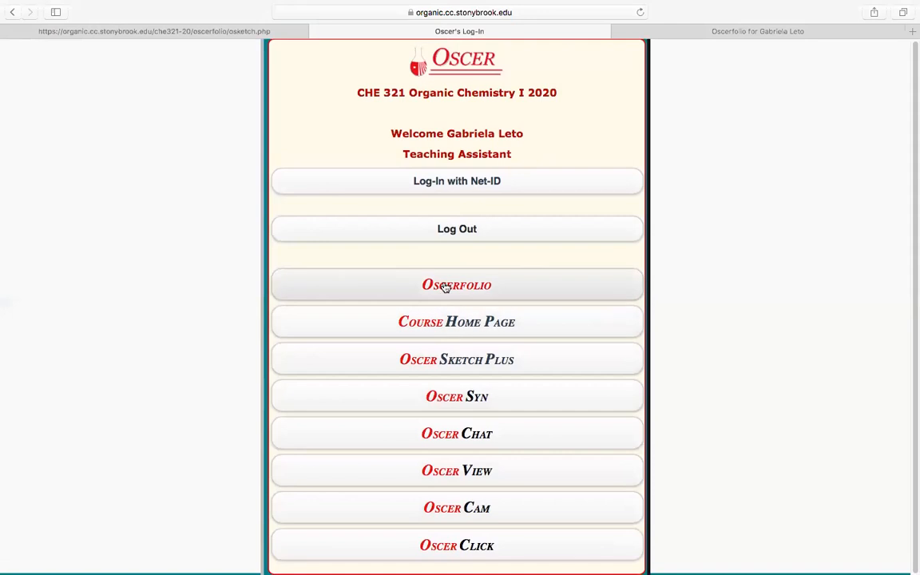
click(448, 322)
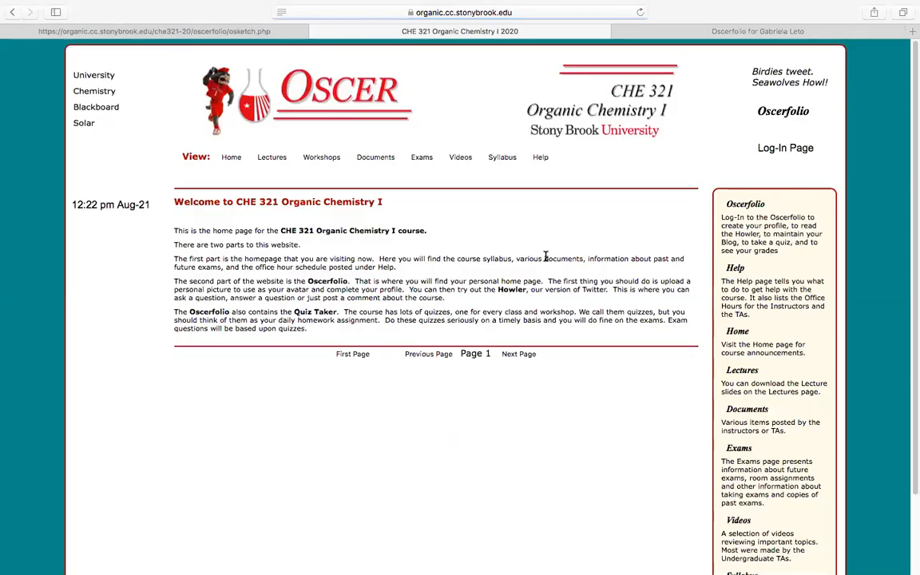
click(737, 269)
scroll(372, 403, down, 15)
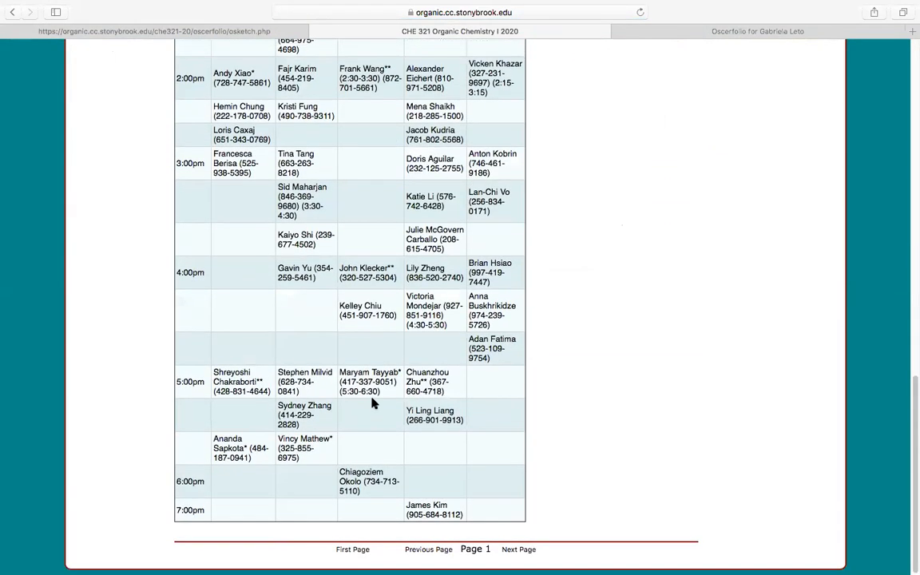
scroll(372, 403, up, 15)
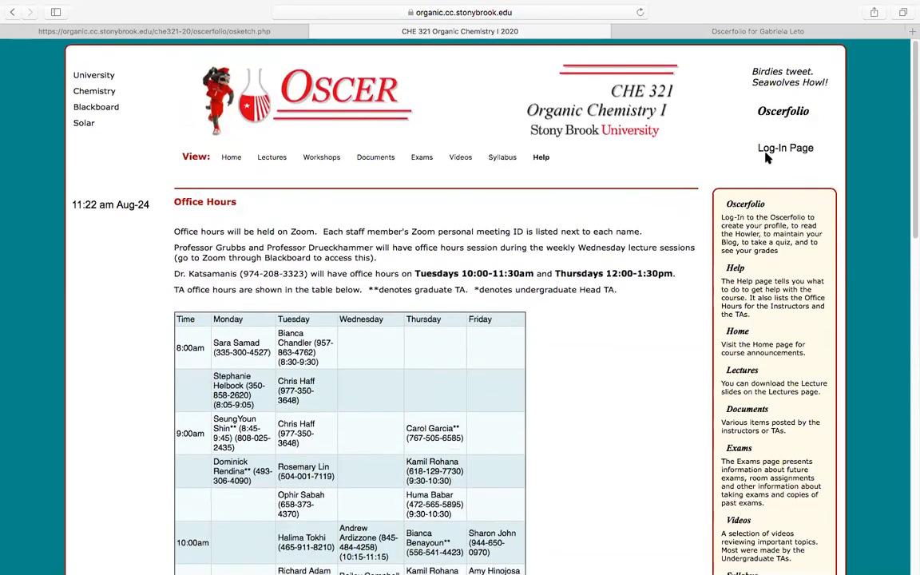
Return to the log-in page, open Oscer Sketch Plus, and check the curved arrow tool's description
click(781, 152)
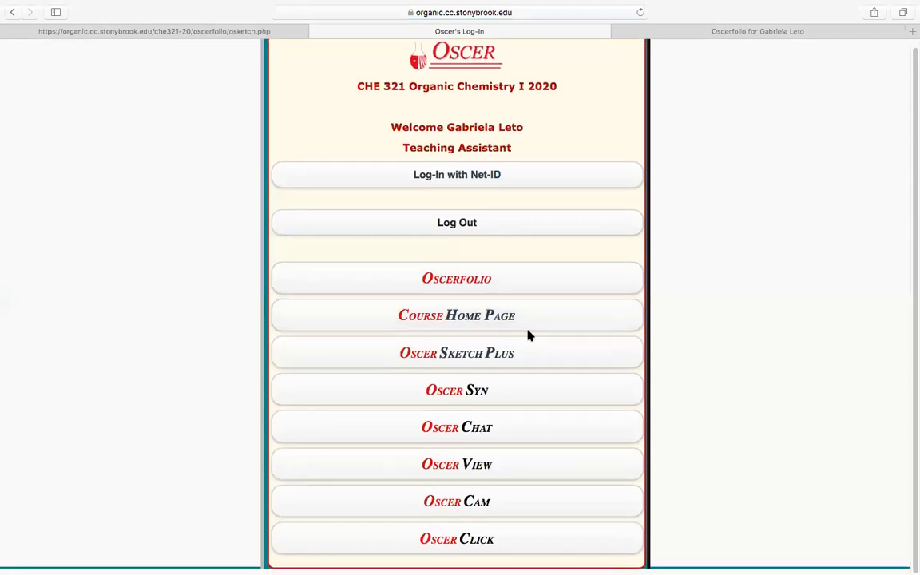
click(482, 364)
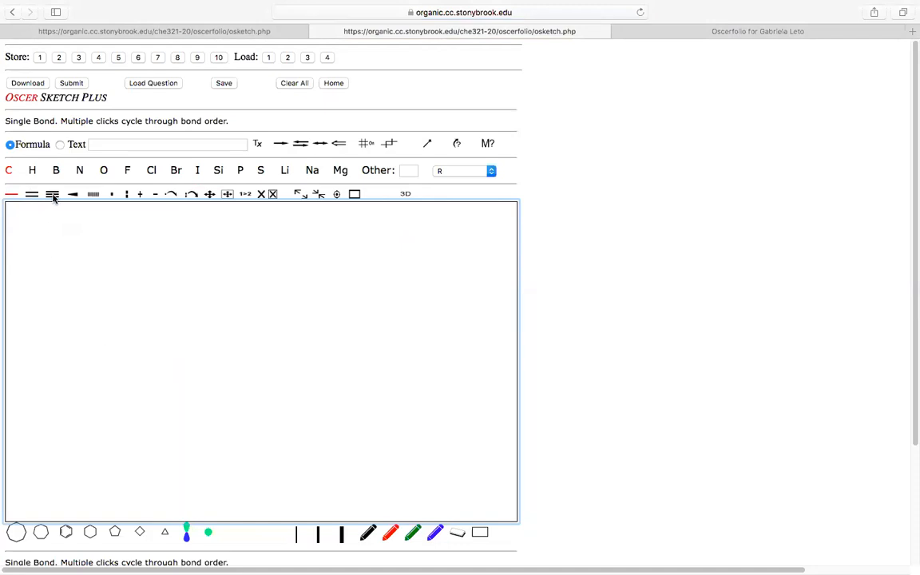
click(171, 195)
drag(133, 122, 199, 120)
click(192, 205)
click(163, 143)
Draw a zigzag chain of six carbons joined by single bonds on the empty canvas
click(9, 194)
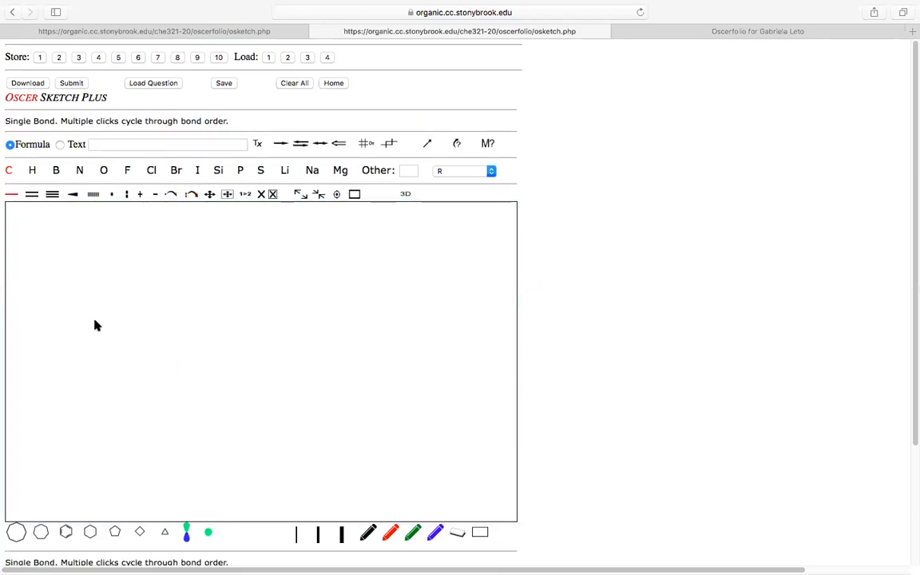
click(89, 339)
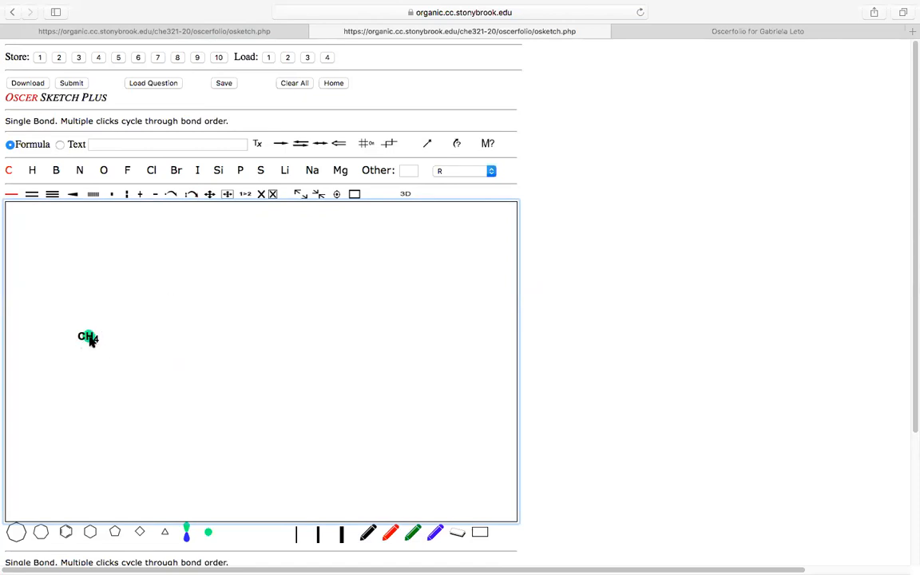
drag(90, 342, 104, 329)
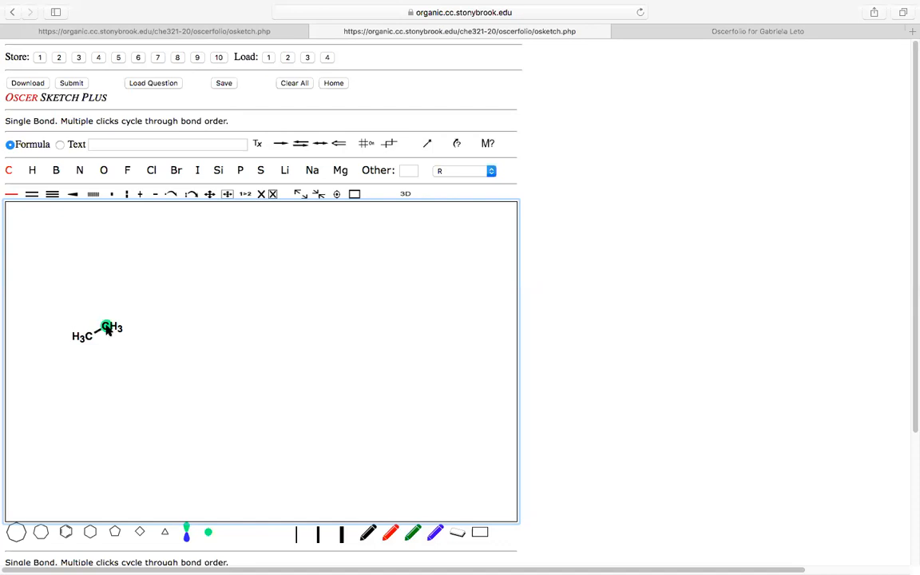
drag(108, 330, 122, 338)
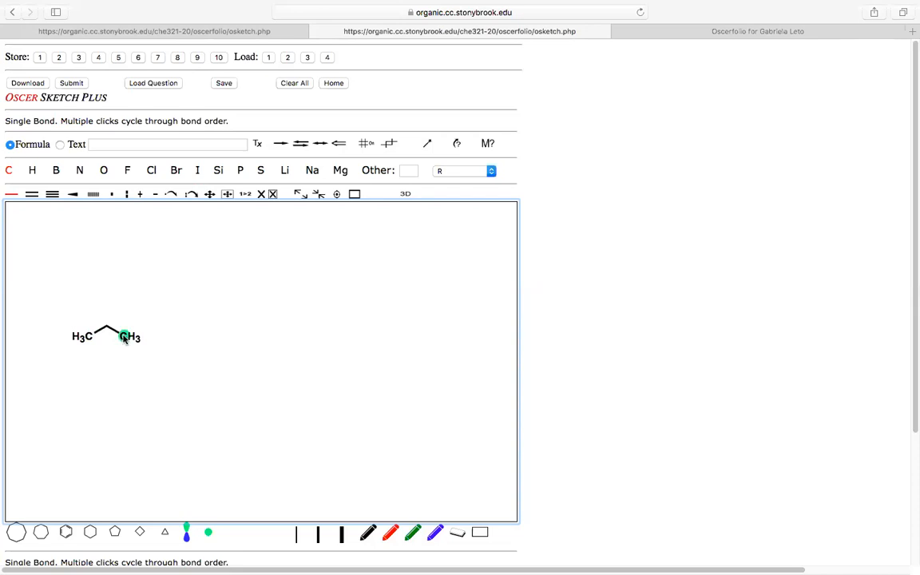
drag(125, 339, 152, 336)
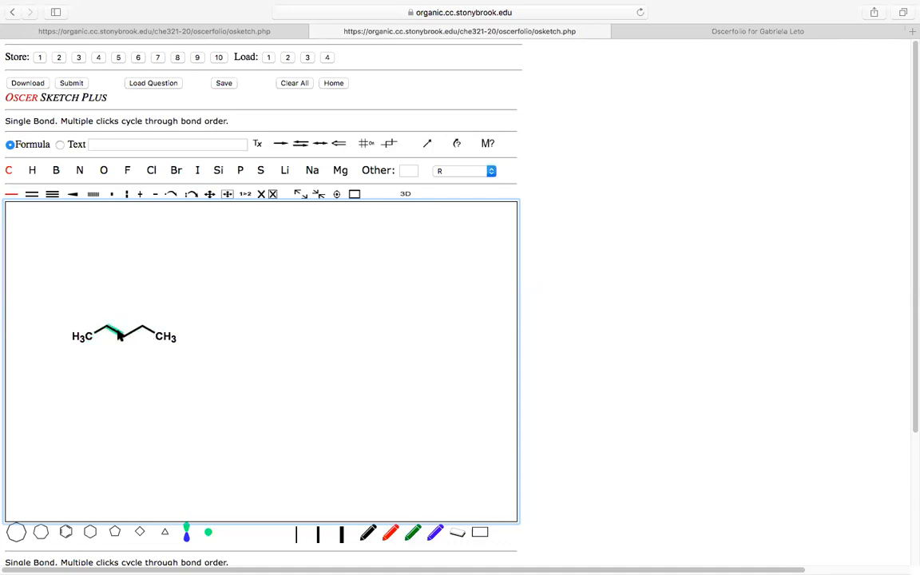
click(166, 338)
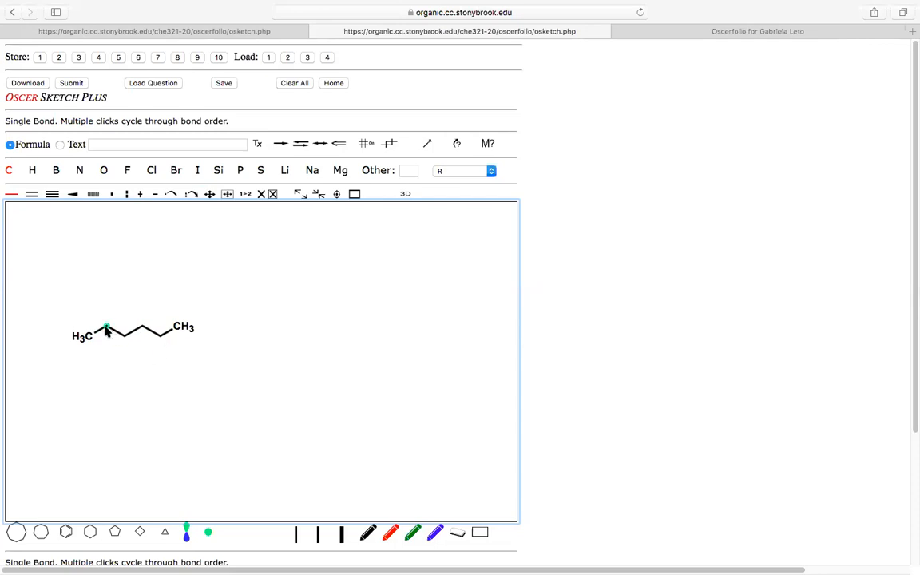
Add a single-bonded branch to the chain's second carbon and change the branch atom to oxygen
drag(107, 329, 103, 298)
click(104, 171)
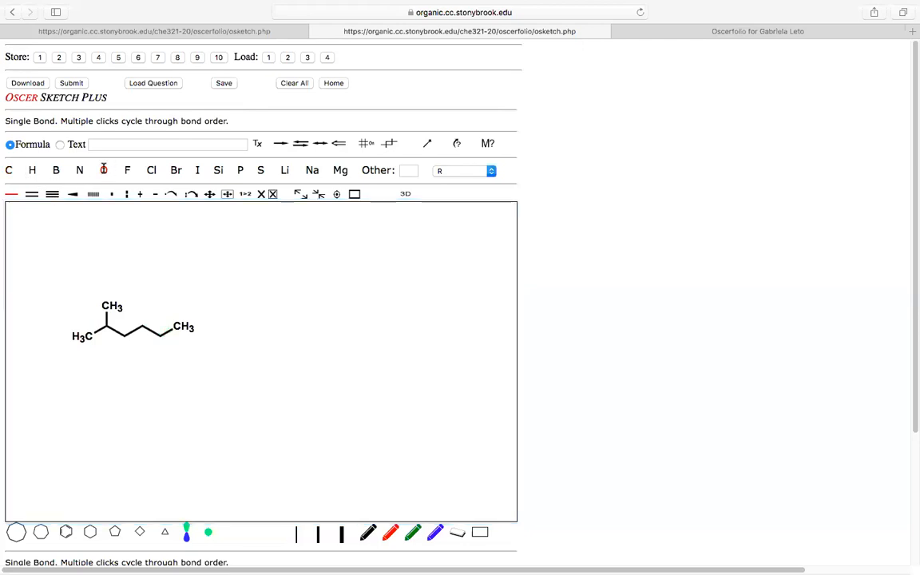
click(106, 306)
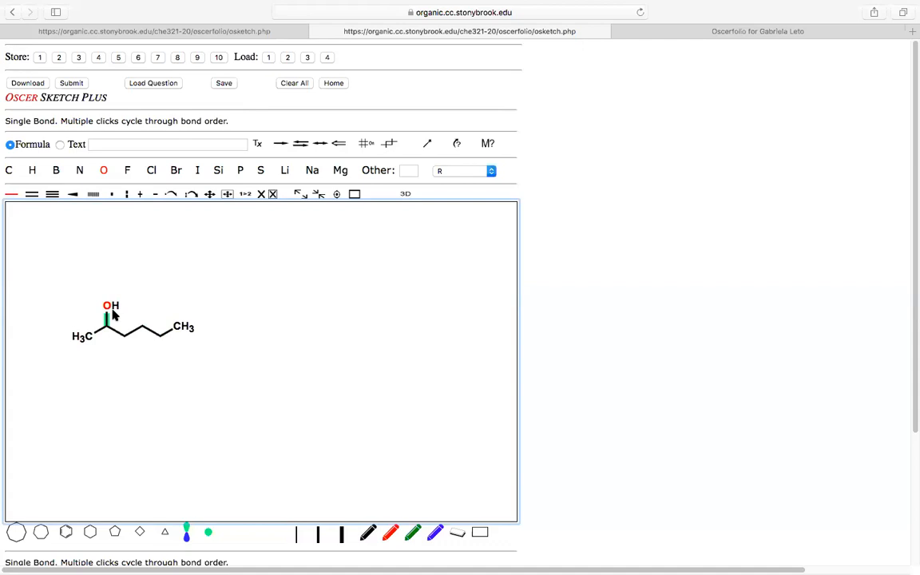
Cycle the carbon–oxygen bond through its bond orders with the Single Bond tool, ending on a single bond
click(10, 195)
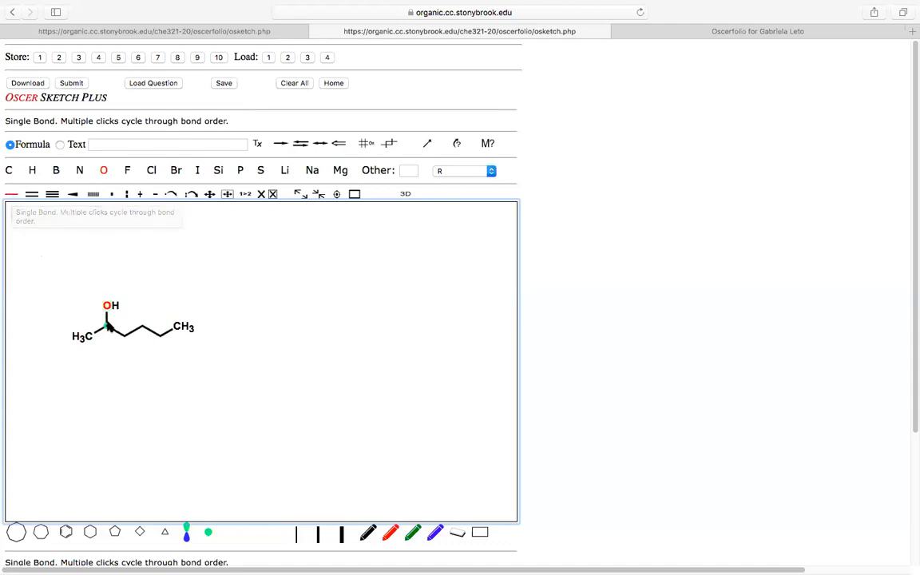
click(107, 319)
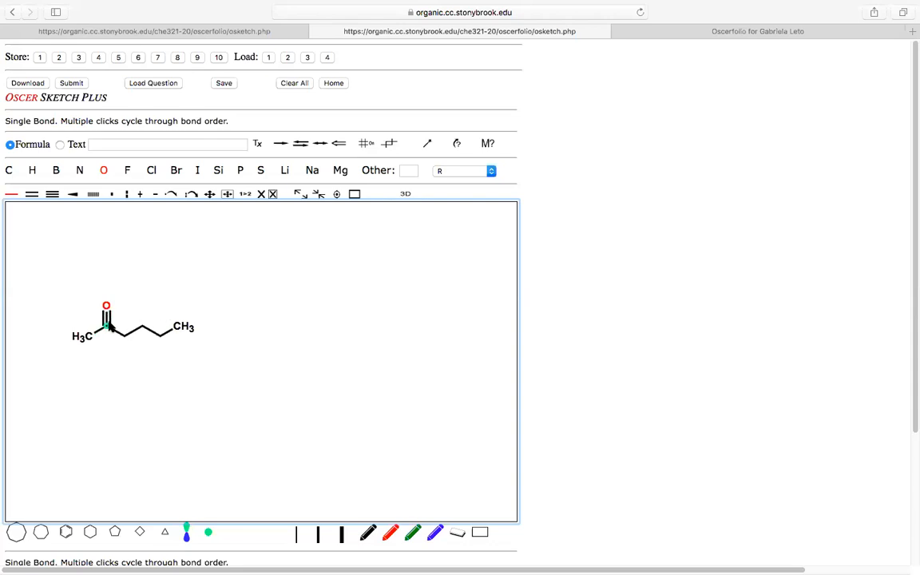
triple_click(109, 316)
double_click(109, 316)
double_click(109, 316)
double_click(108, 316)
double_click(108, 316)
click(108, 316)
double_click(109, 316)
click(109, 316)
click(109, 317)
Make the carbon–oxygen bond a double bond and replace the chain's terminal carbon farthest from the oxygen with chlorine
click(32, 196)
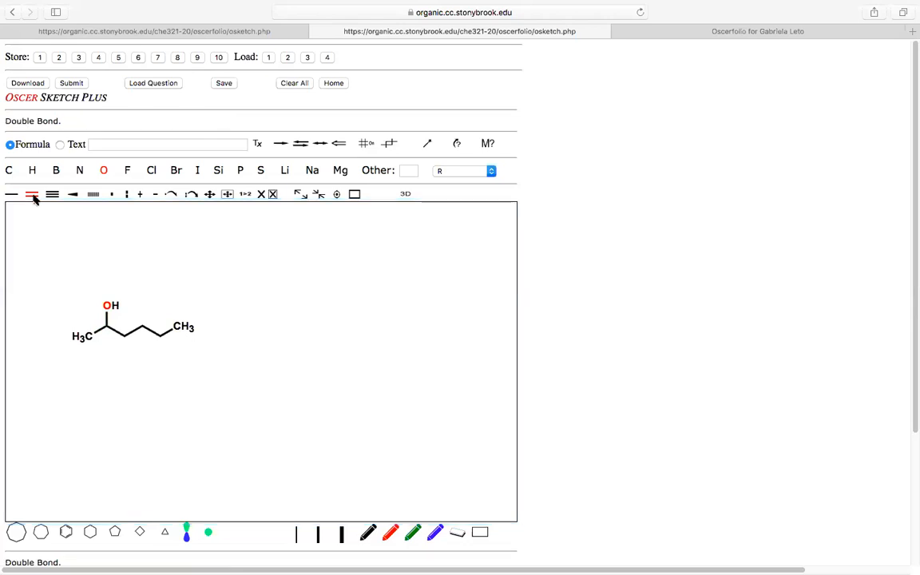
click(108, 318)
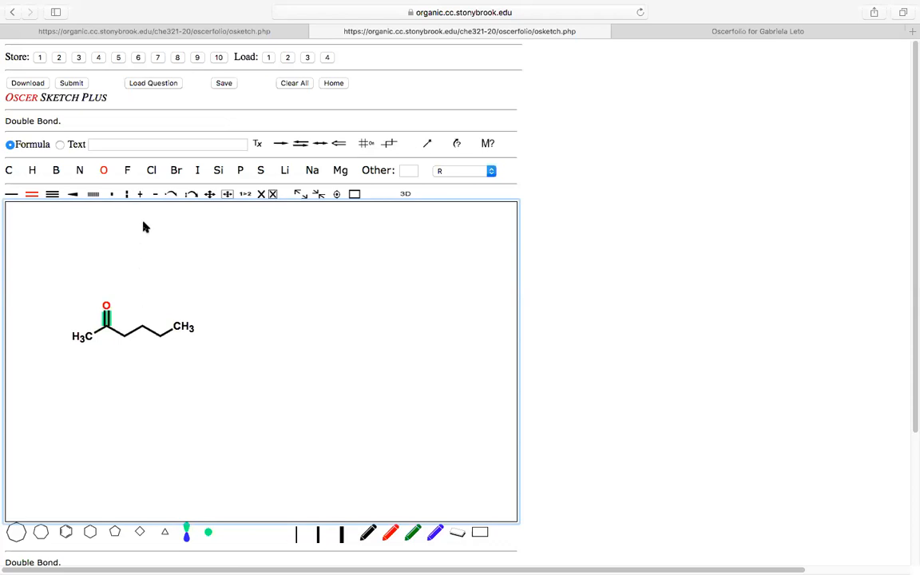
click(151, 170)
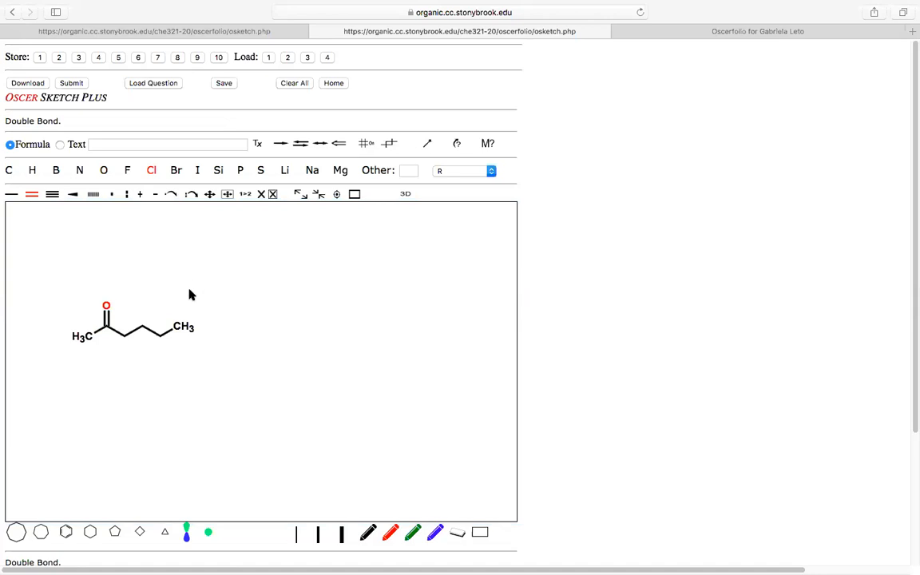
click(179, 331)
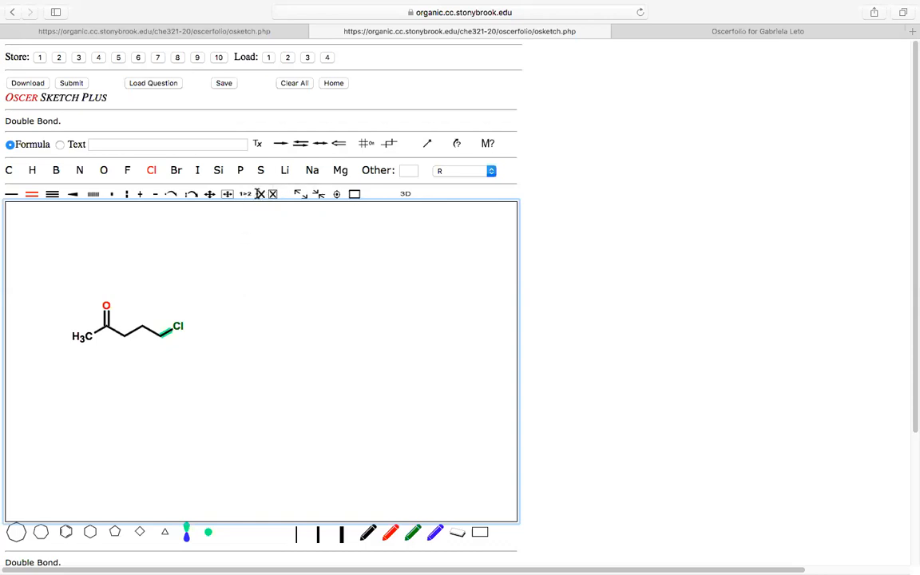
Delete the chlorine atom and the carbon attached to it, and remove the remaining molecule as a whole
click(261, 196)
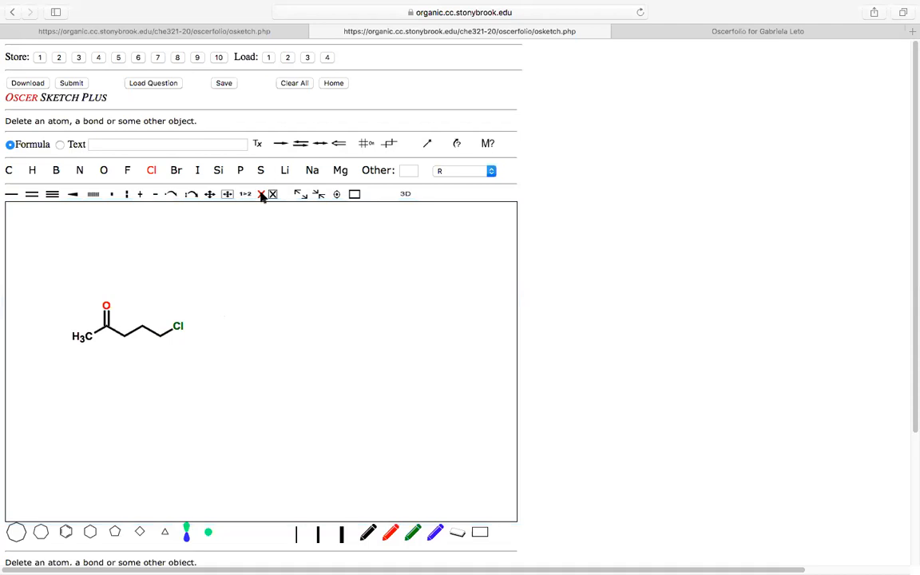
click(177, 327)
click(160, 334)
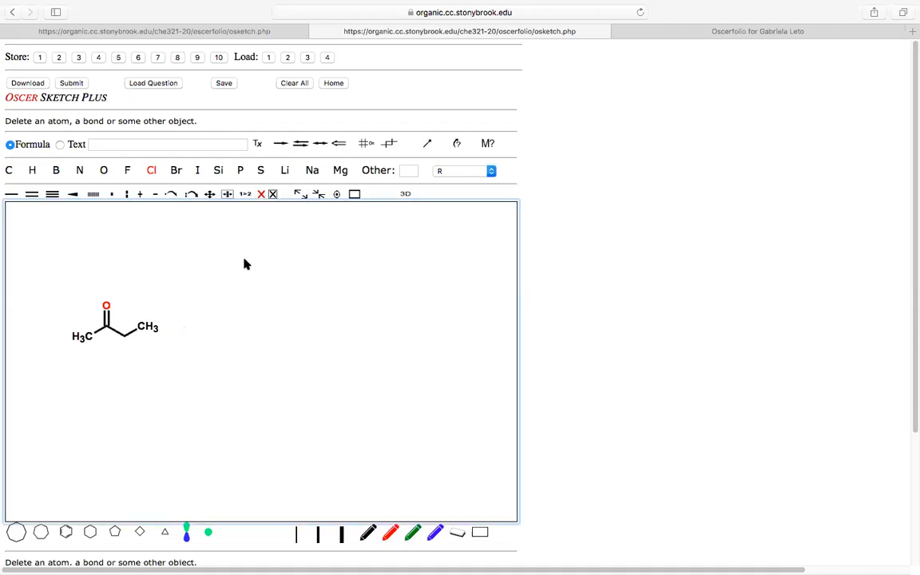
click(273, 195)
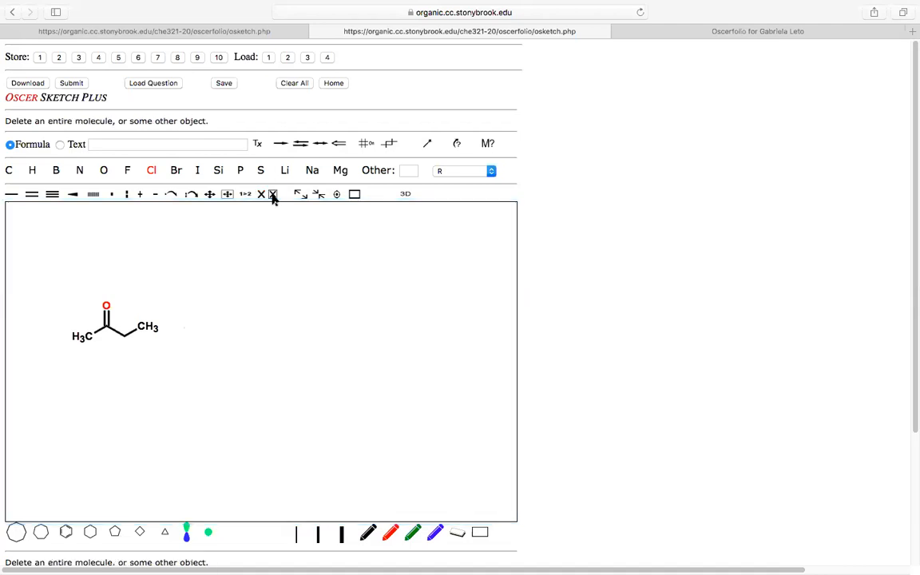
click(142, 330)
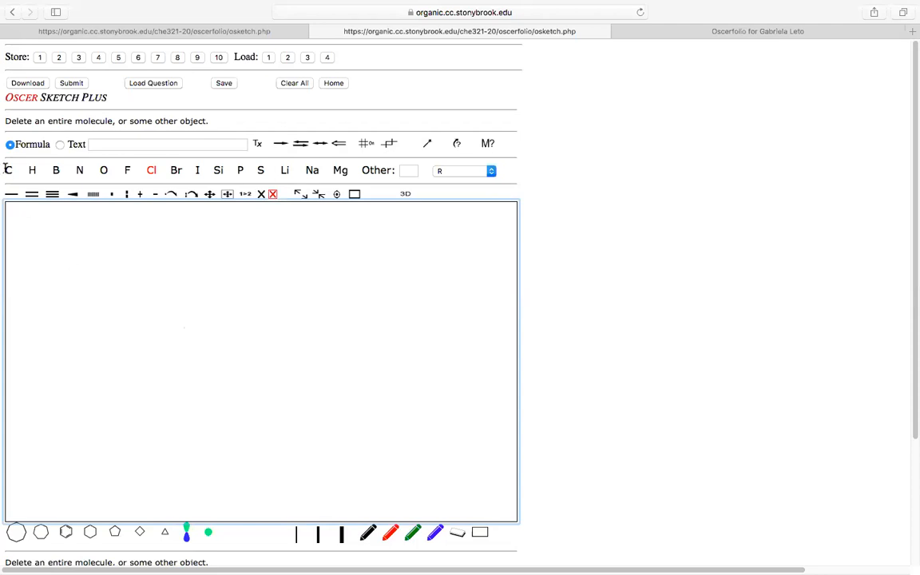
Draw a four-carbon zigzag chain with single bonds and turn its middle bond into a double bond
click(32, 195)
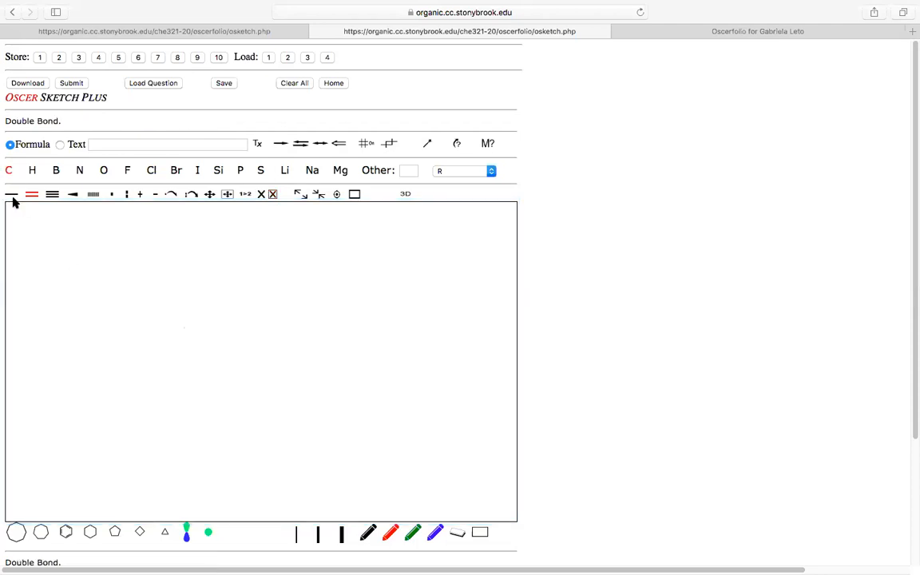
click(11, 194)
click(64, 345)
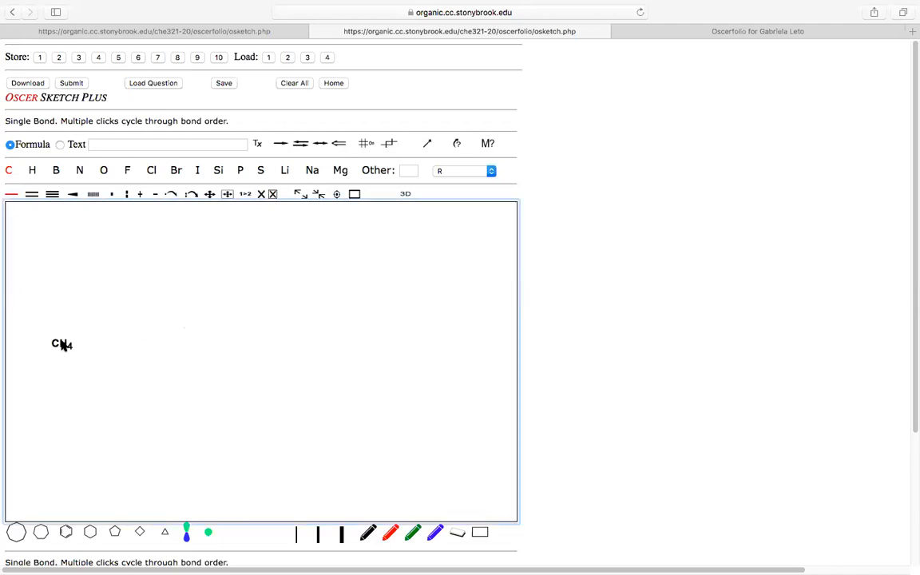
mouse_move(64, 345)
mouse_down()
mouse_move(79, 335)
mouse_move(96, 343)
mouse_move(115, 324)
mouse_move(112, 334)
mouse_up()
click(87, 339)
Duplicate the four-carbon alkene, place the copy to the right of the original, and delete the copy as a whole
click(246, 196)
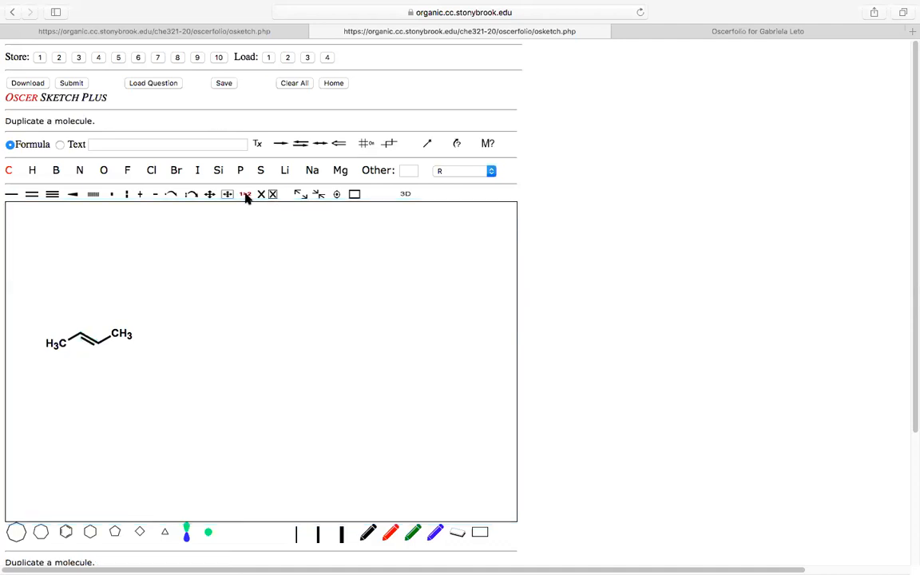
click(97, 346)
drag(100, 349, 253, 342)
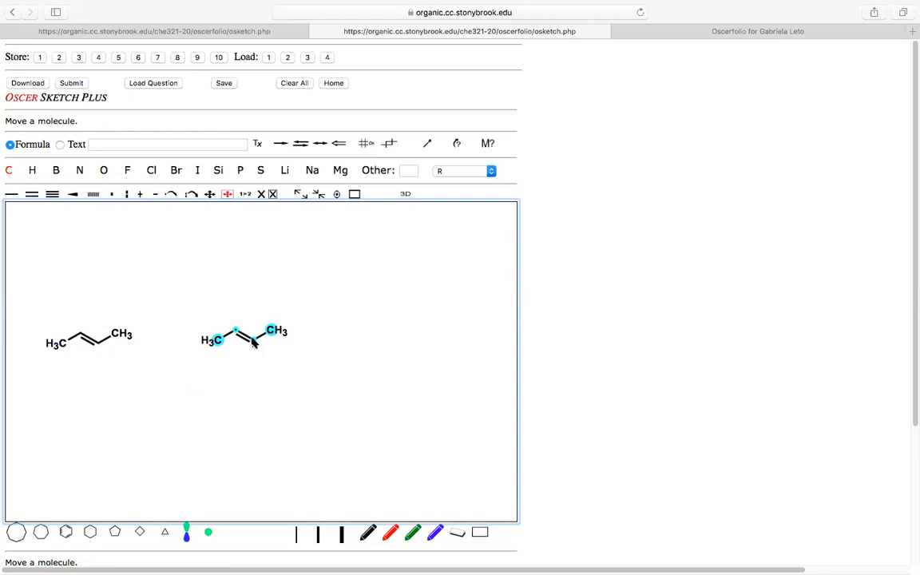
click(272, 194)
click(276, 332)
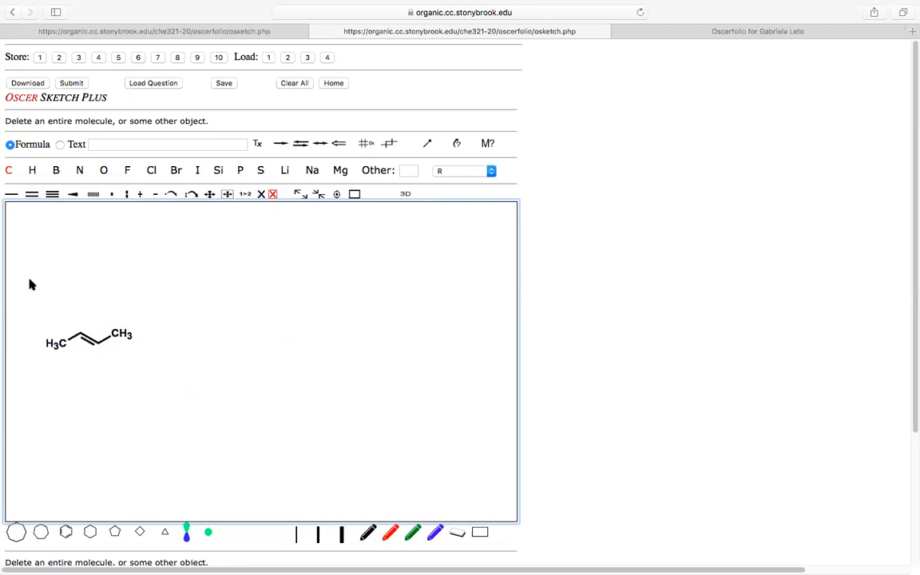
click(11, 195)
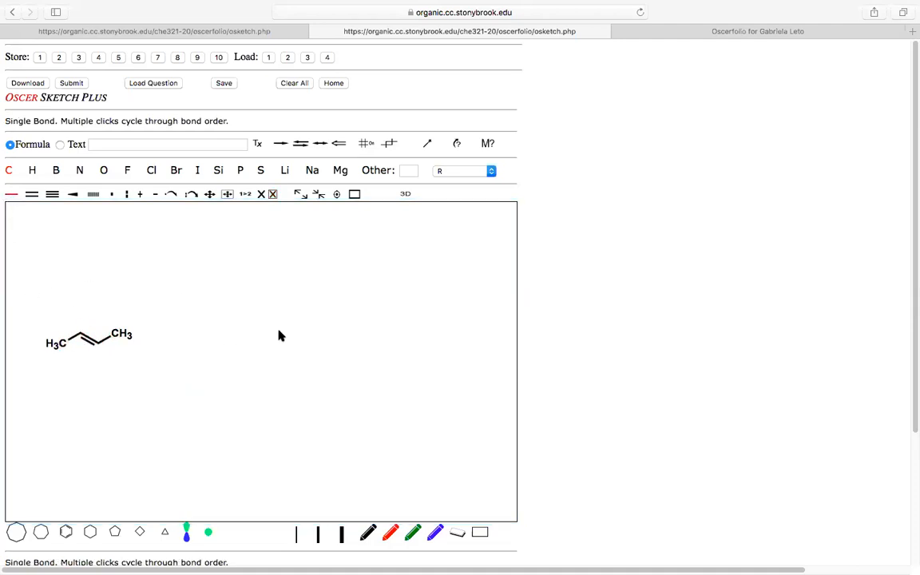
Shift the double-bond carbon nearest the right-hand CH3 slightly and move the whole molecule to the right, near the canvas centre
click(209, 194)
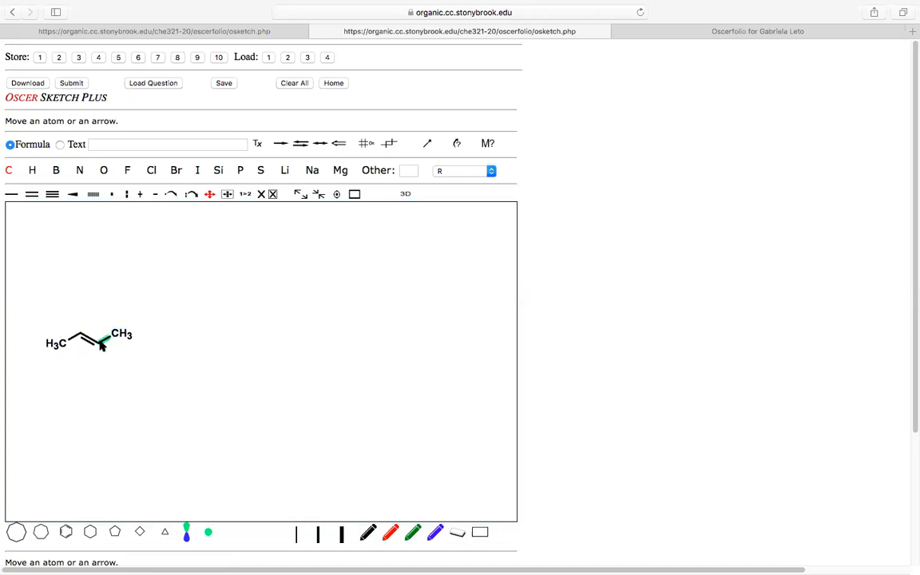
mouse_move(99, 343)
mouse_down()
mouse_move(104, 382)
mouse_move(100, 346)
mouse_up()
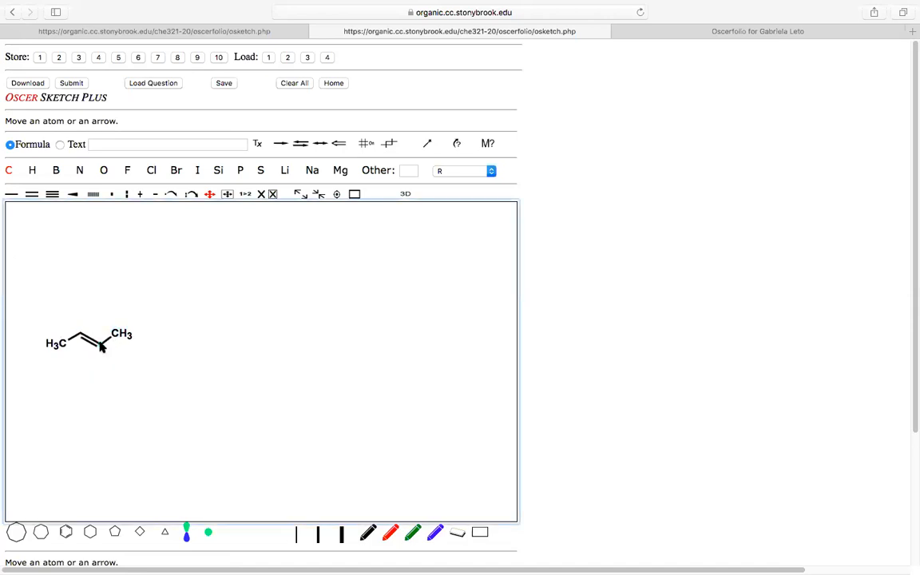
click(227, 194)
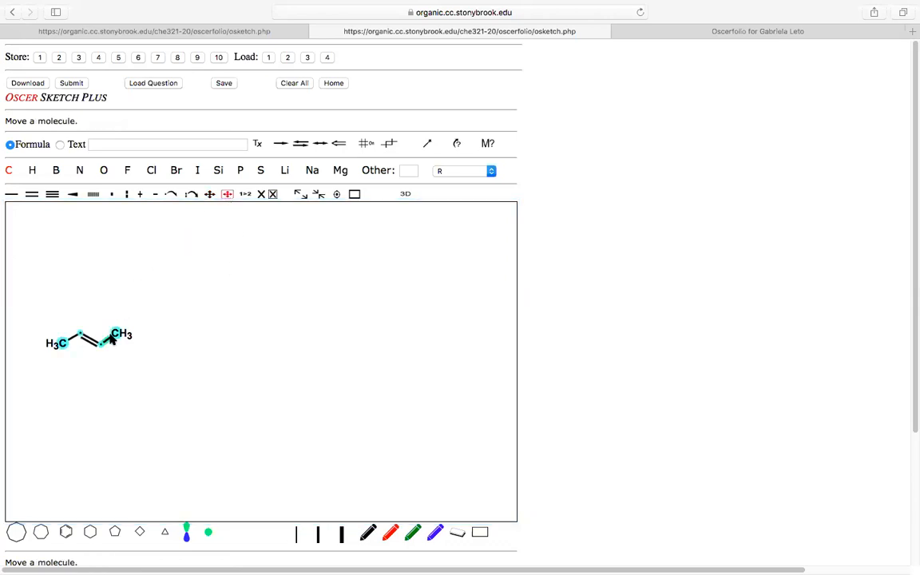
drag(115, 335, 262, 334)
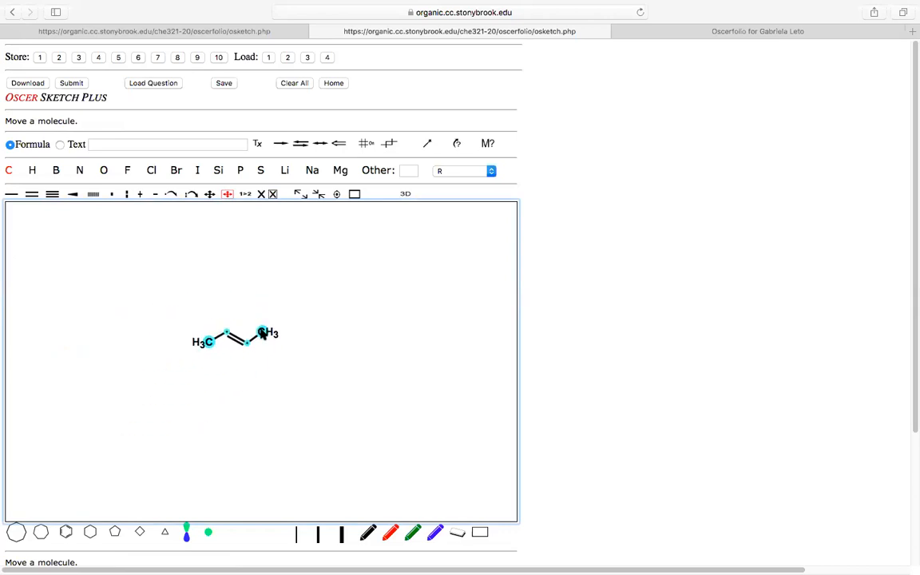
Enlarge the drawing in several steps, shrink it below its original size, and restore it to the original size
click(300, 196)
click(301, 196)
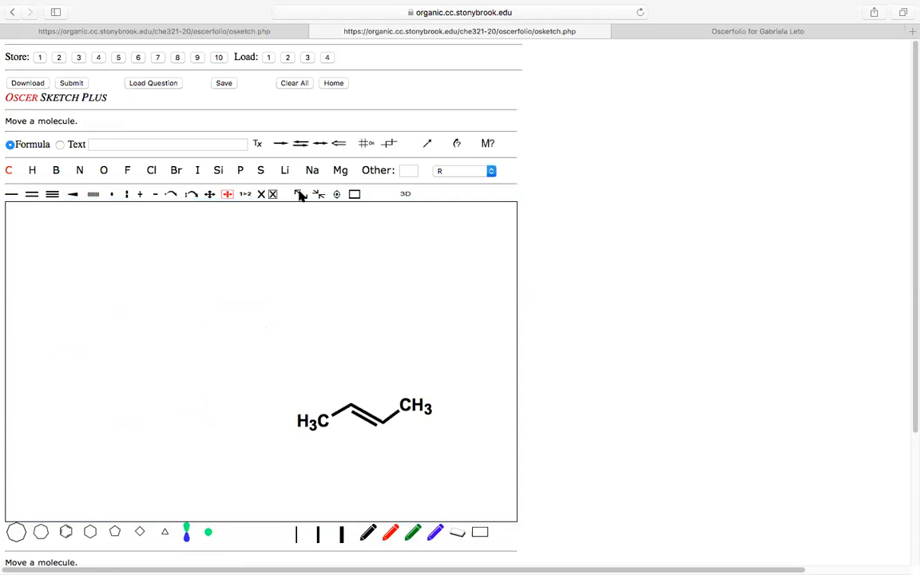
click(301, 196)
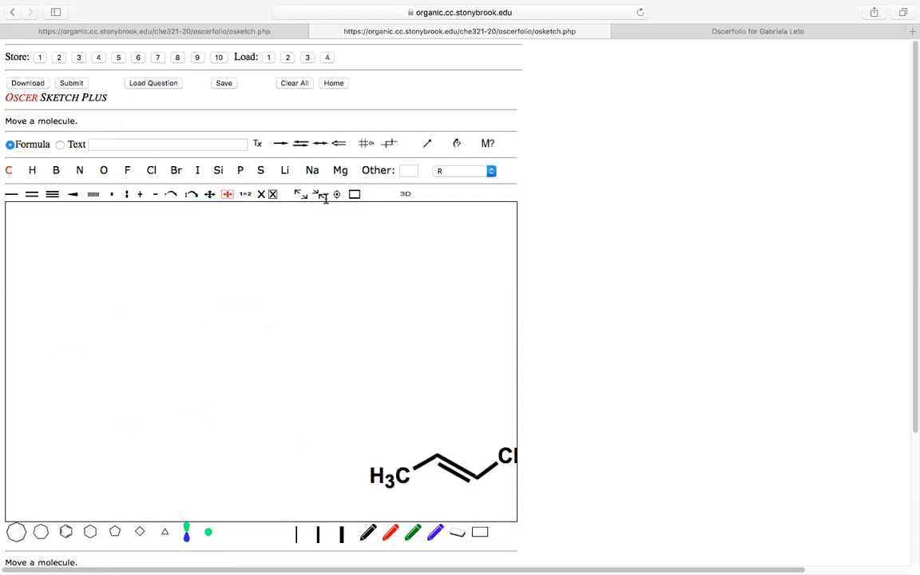
click(321, 198)
click(320, 198)
click(320, 199)
click(320, 198)
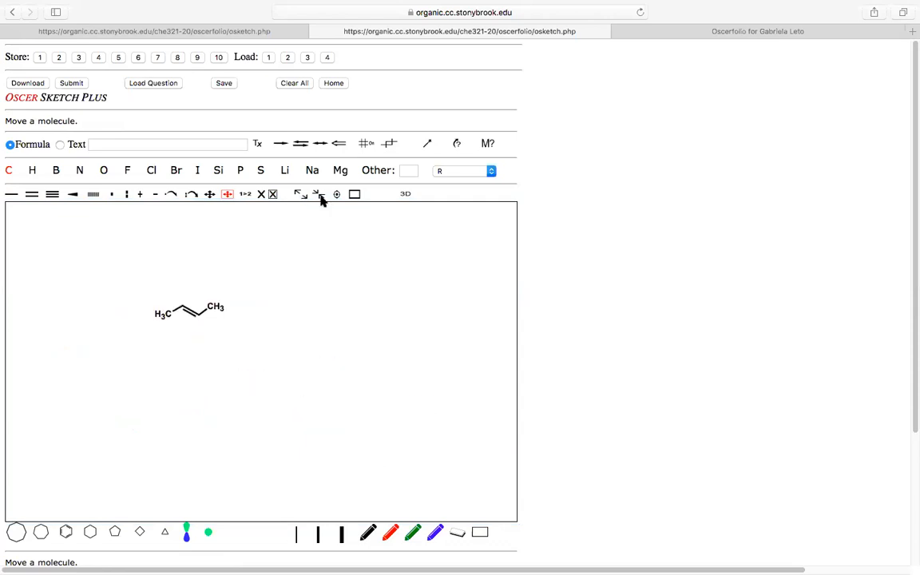
click(318, 197)
click(318, 197)
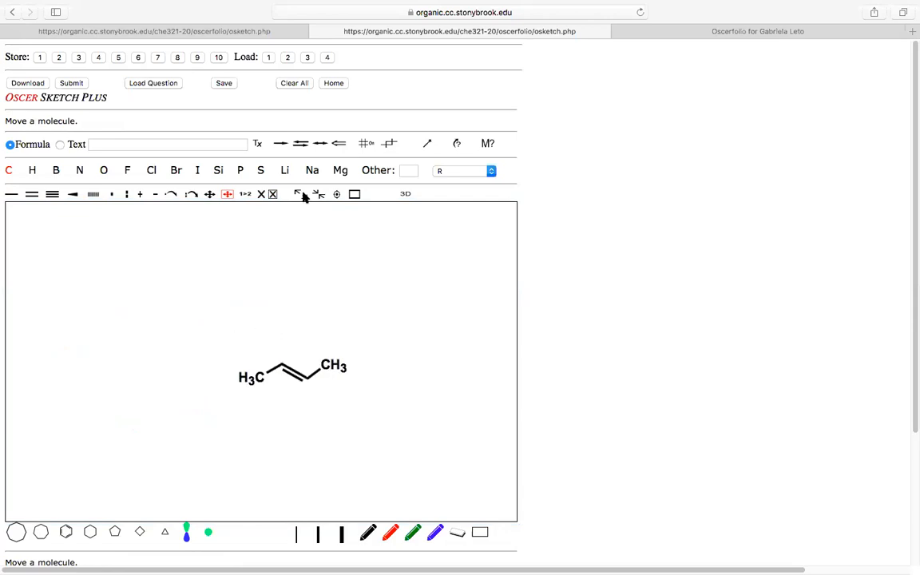
click(319, 199)
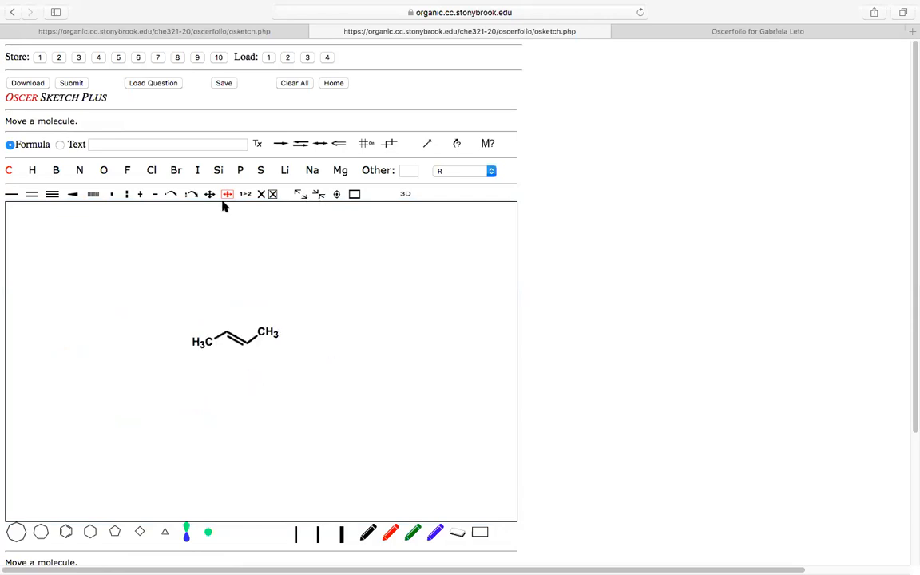
Delete the molecule and draw a four-carbon single-bonded zigzag chain with an oxygen attached to its second carbon
click(272, 195)
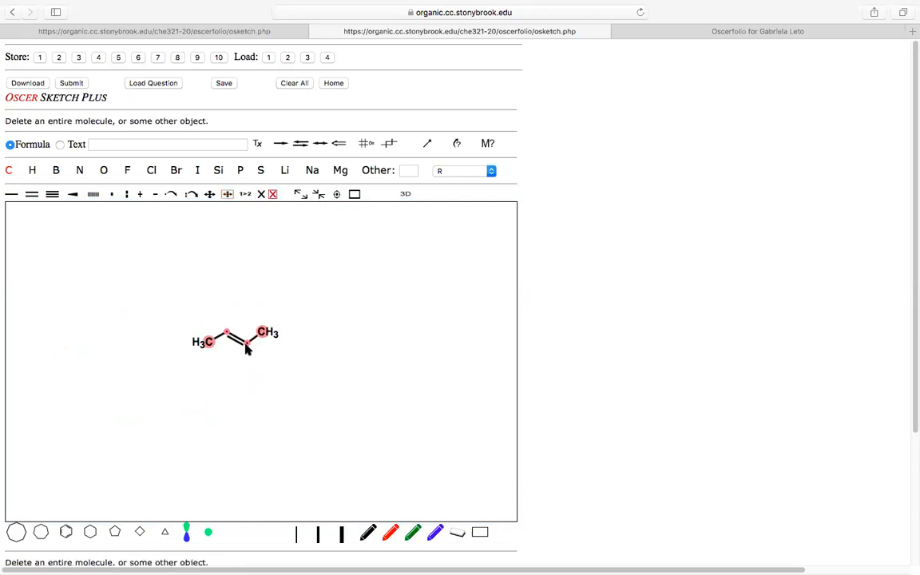
click(244, 342)
click(13, 196)
mouse_move(58, 291)
mouse_down()
mouse_move(82, 276)
mouse_move(94, 291)
mouse_move(118, 285)
mouse_move(77, 261)
mouse_up()
click(104, 170)
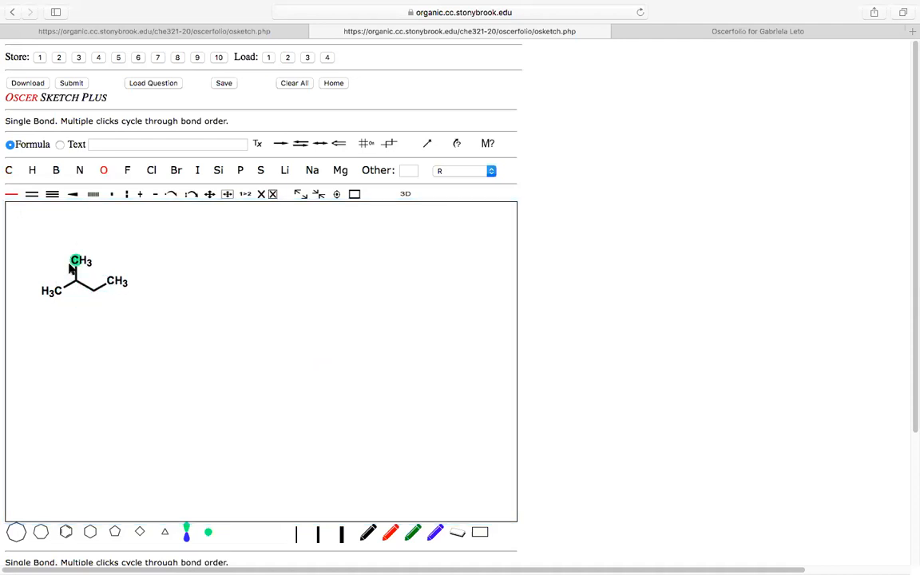
click(76, 260)
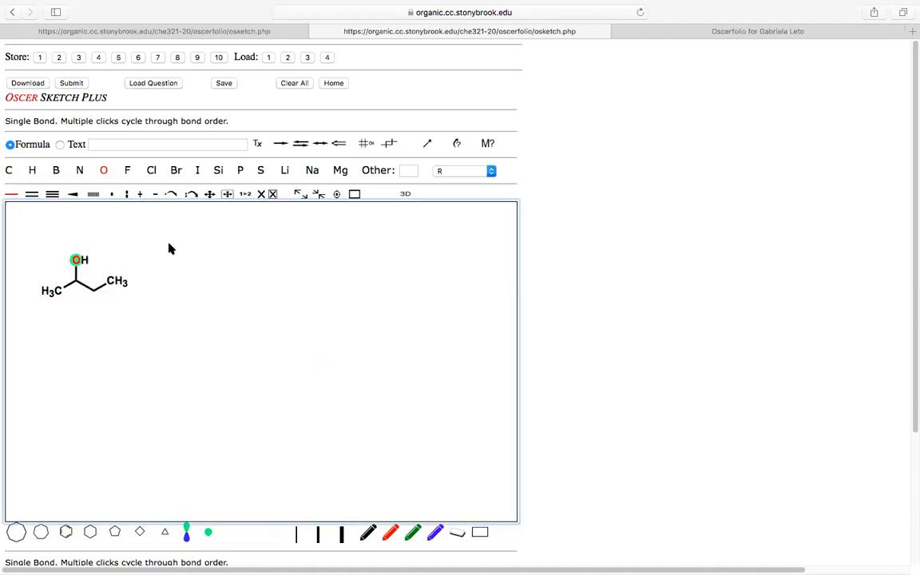
Decrease and increase the hydroxyl oxygen's charge by 1 in both directions, ending on the neutral OH group
click(156, 195)
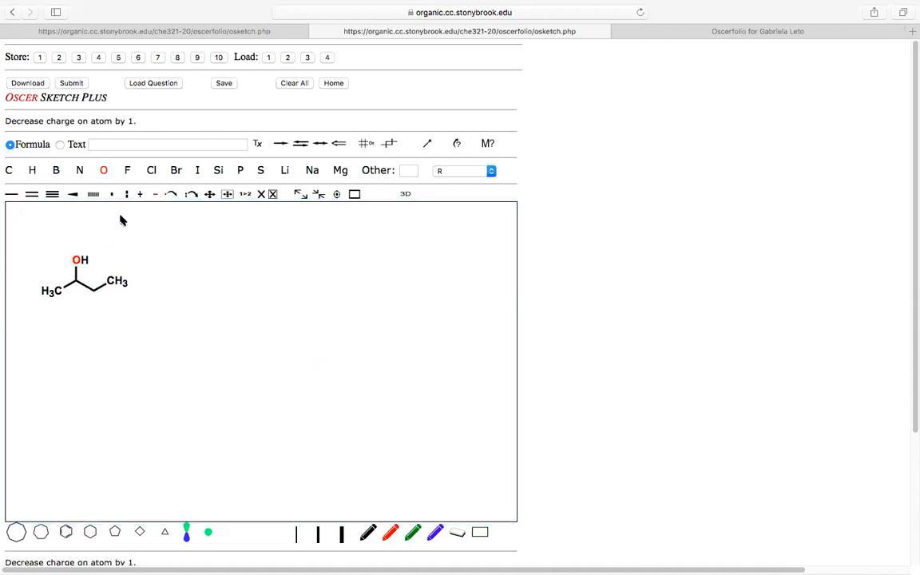
click(77, 260)
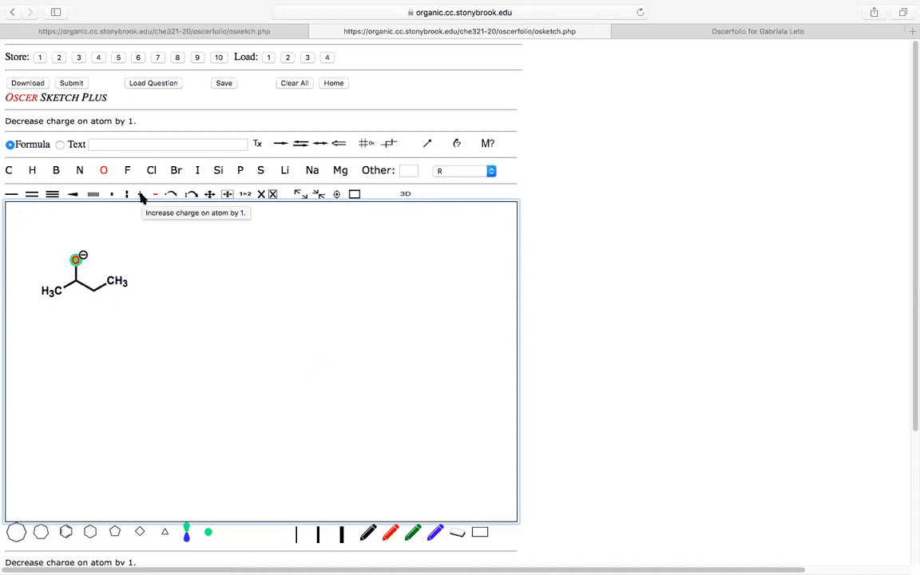
click(141, 196)
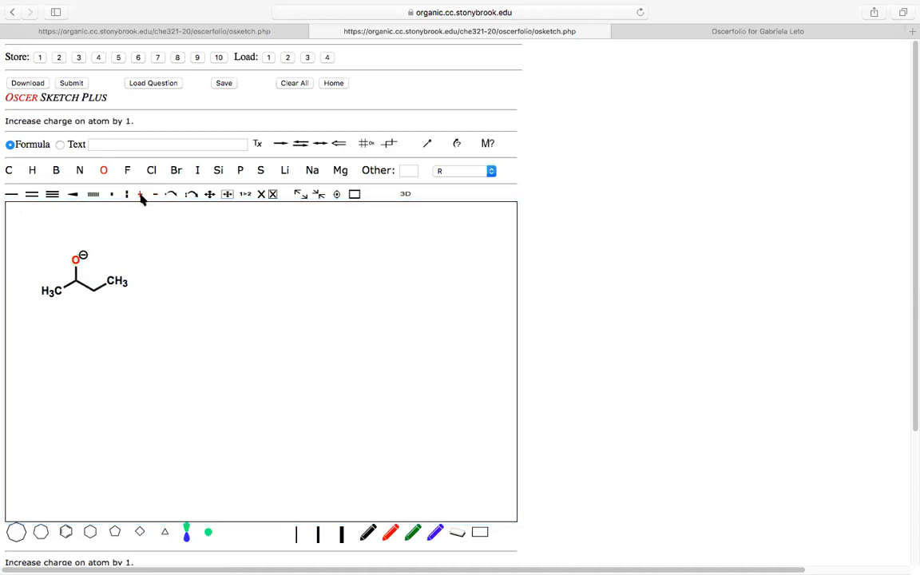
click(75, 260)
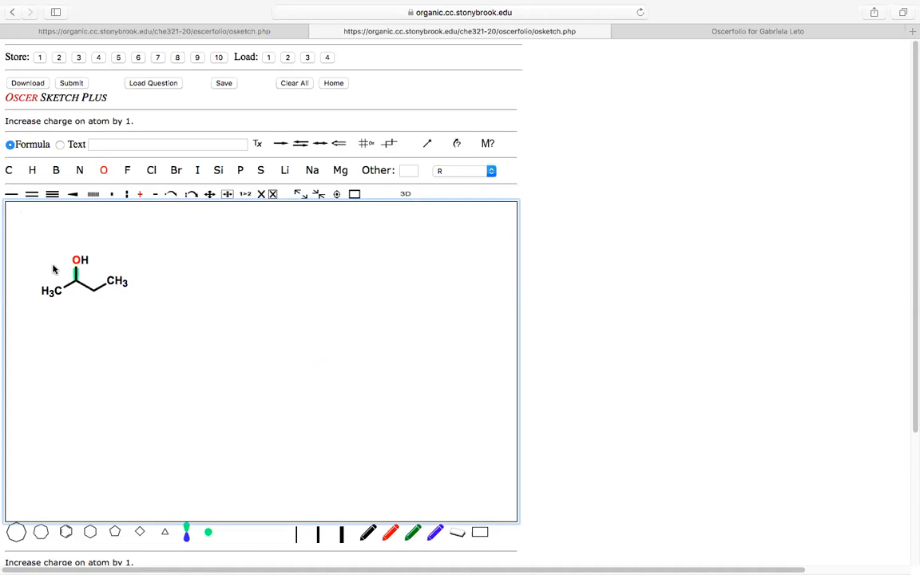
click(75, 259)
click(155, 195)
click(74, 260)
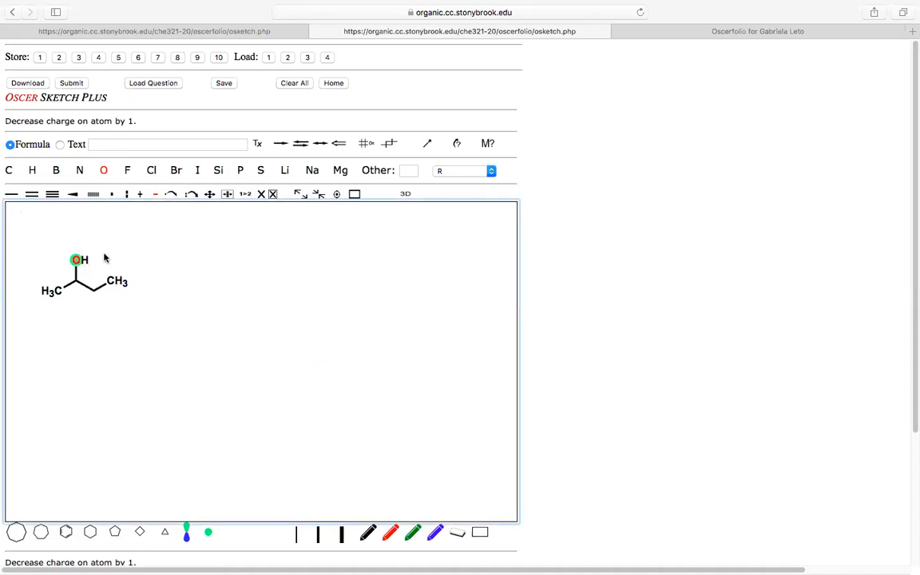
Delete the whole molecule and draw a three-carbon chain with a negatively charged oxygen on its middle carbon
click(276, 196)
click(113, 284)
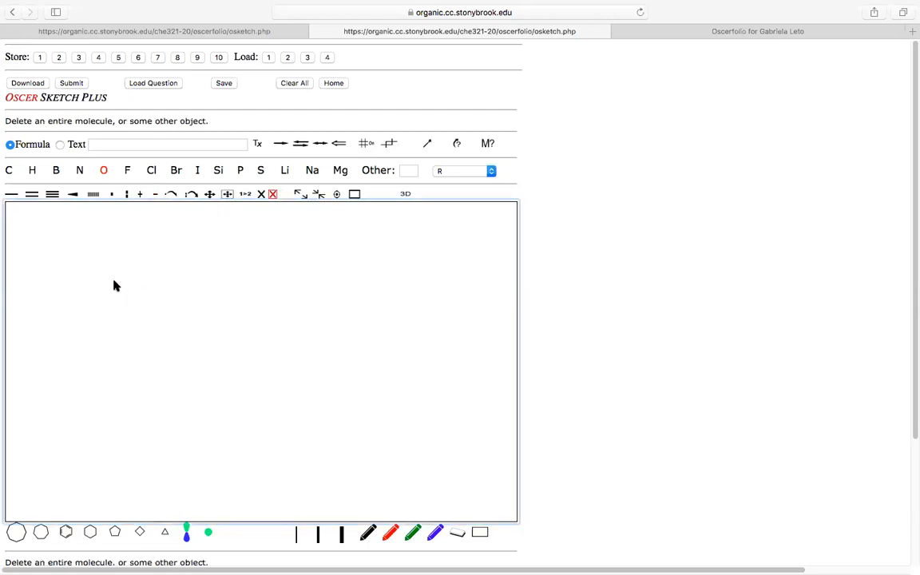
click(11, 194)
click(61, 326)
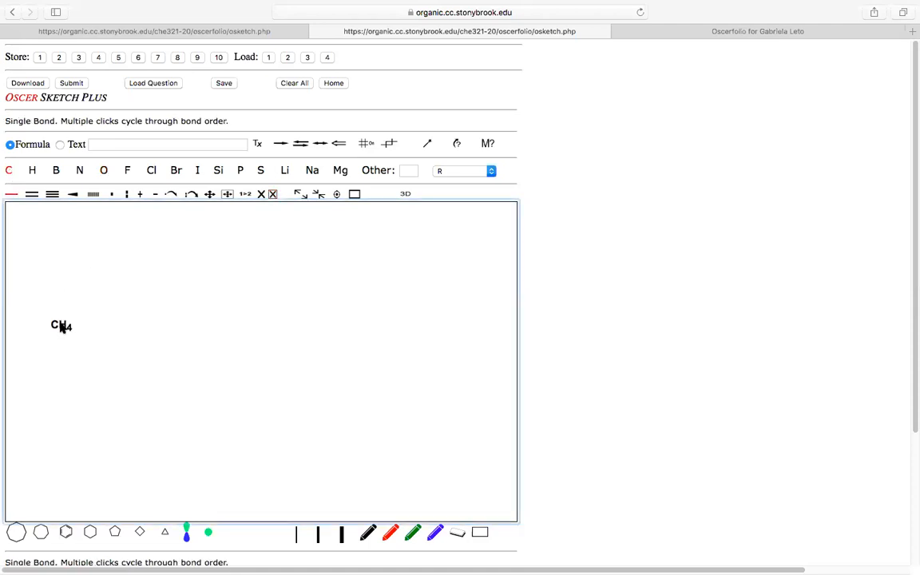
drag(62, 326, 80, 287)
click(103, 170)
click(80, 294)
click(155, 194)
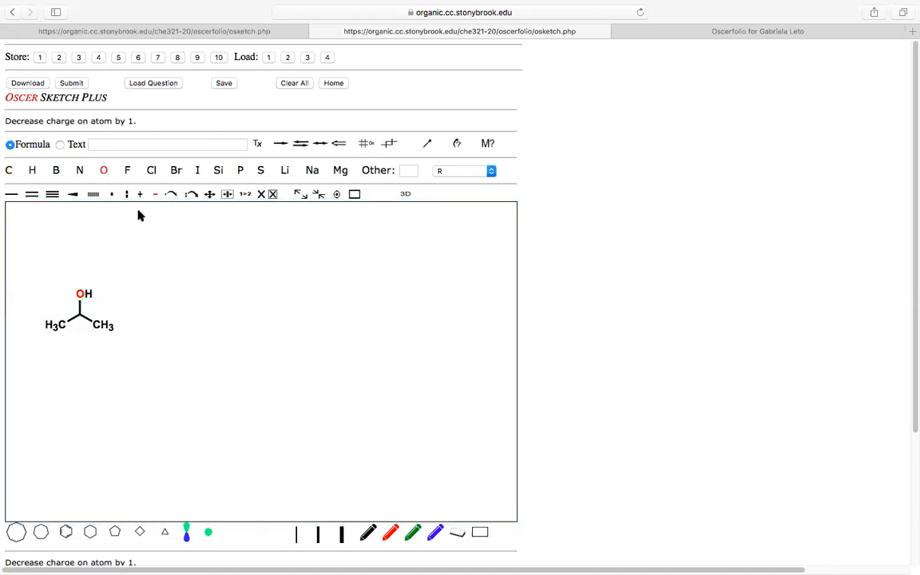
click(80, 294)
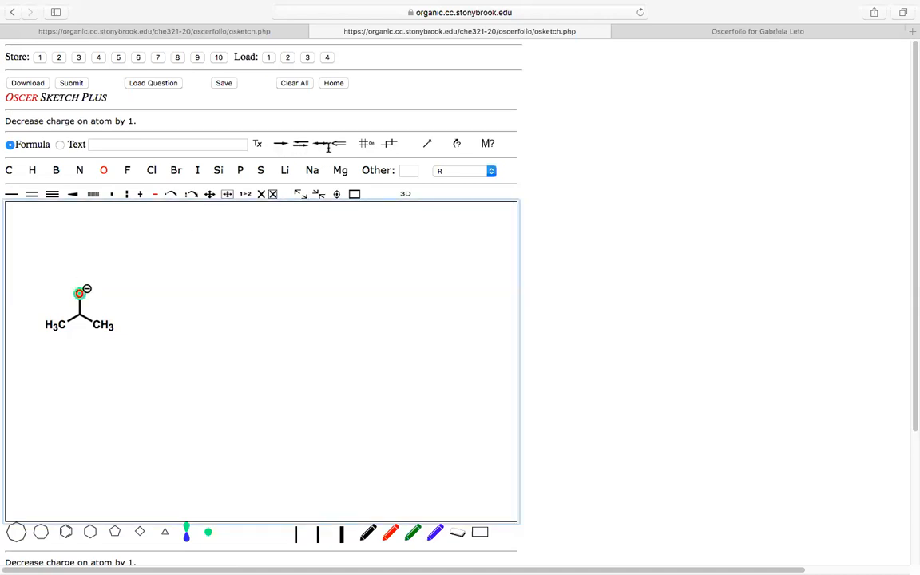
Draw a horizontal reaction arrow to the right of the molecule and place a hydrogen with a positive charge above it
click(282, 147)
drag(138, 313, 193, 312)
click(32, 170)
click(158, 298)
click(140, 194)
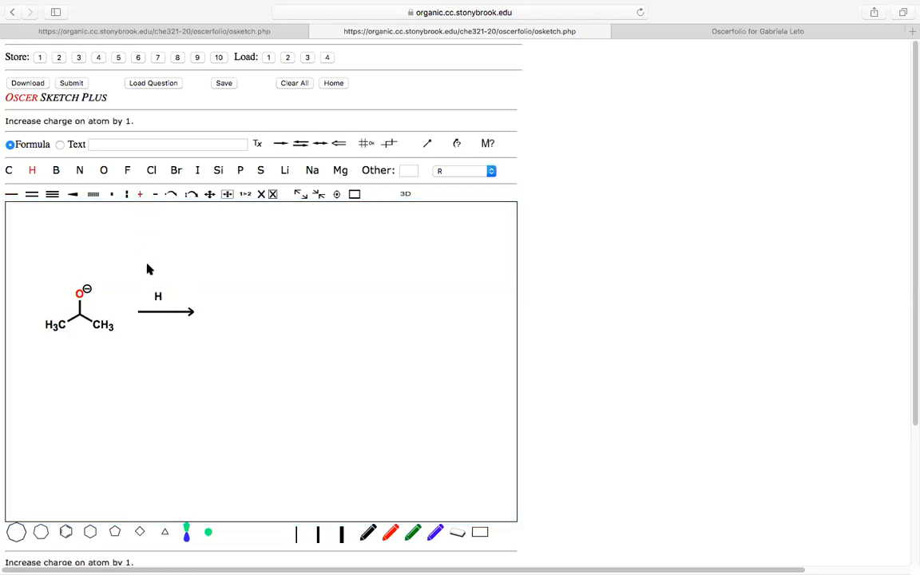
click(157, 297)
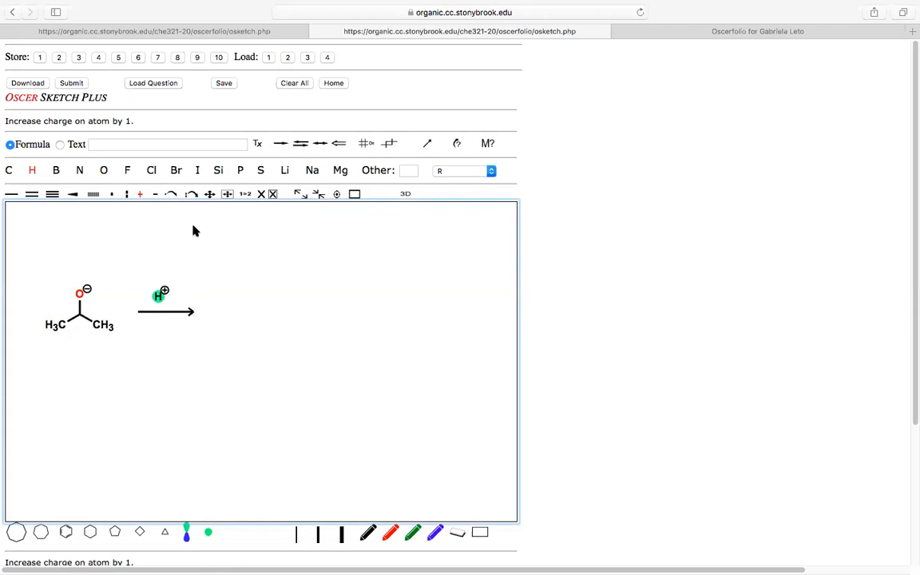
Select the radical fish-hook arrow tool and read its drawing instructions
click(171, 194)
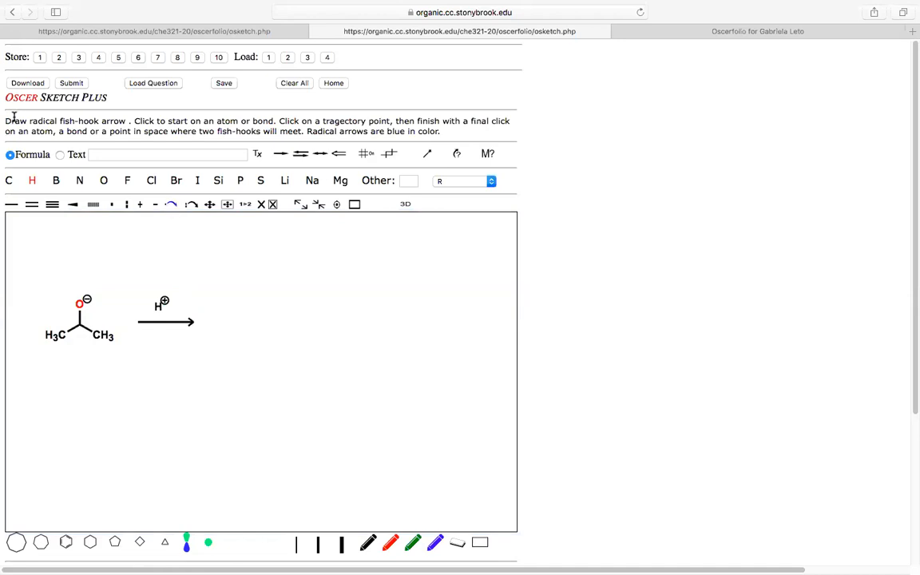
drag(13, 121, 186, 121)
click(185, 122)
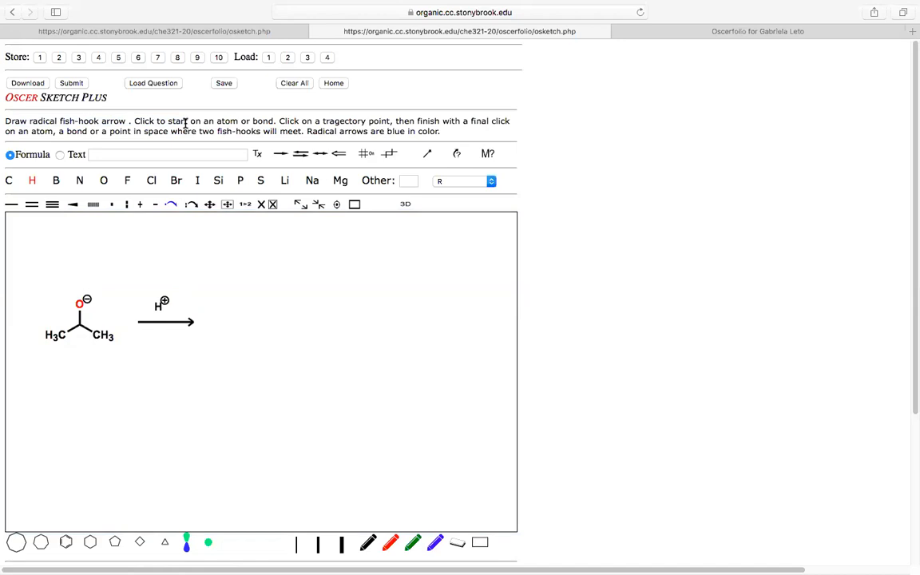
Draw a curved arrow from the negative oxygen to the positive hydrogen and delete the arrow
click(192, 206)
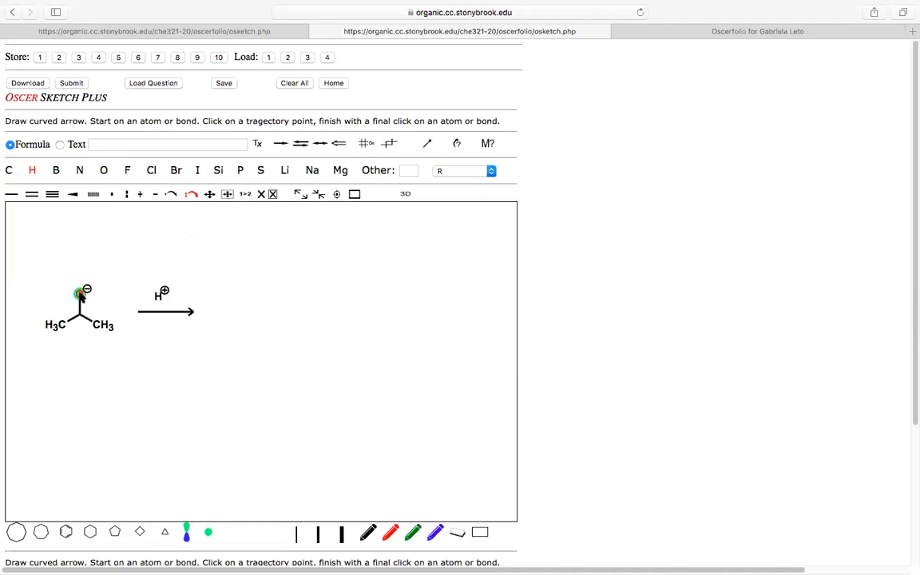
click(80, 294)
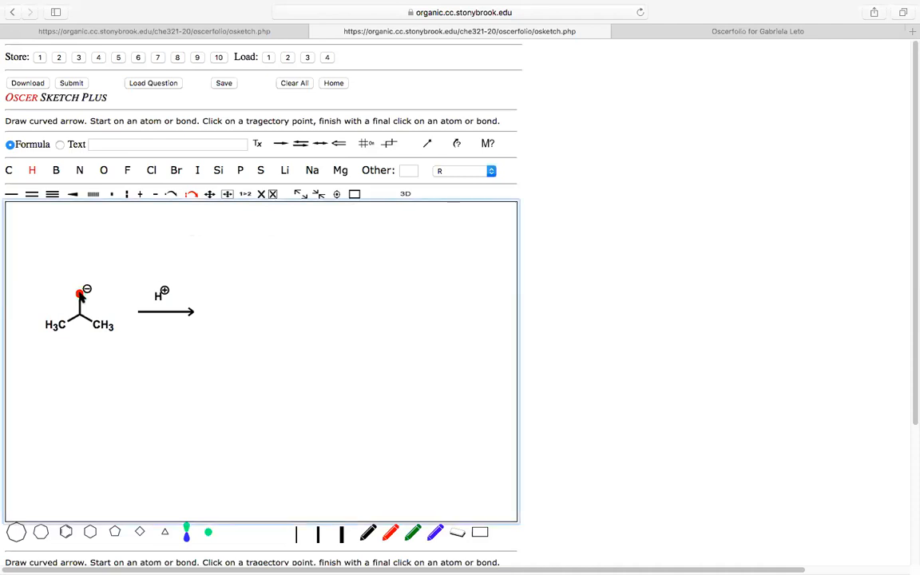
click(116, 258)
click(160, 294)
click(261, 194)
click(116, 256)
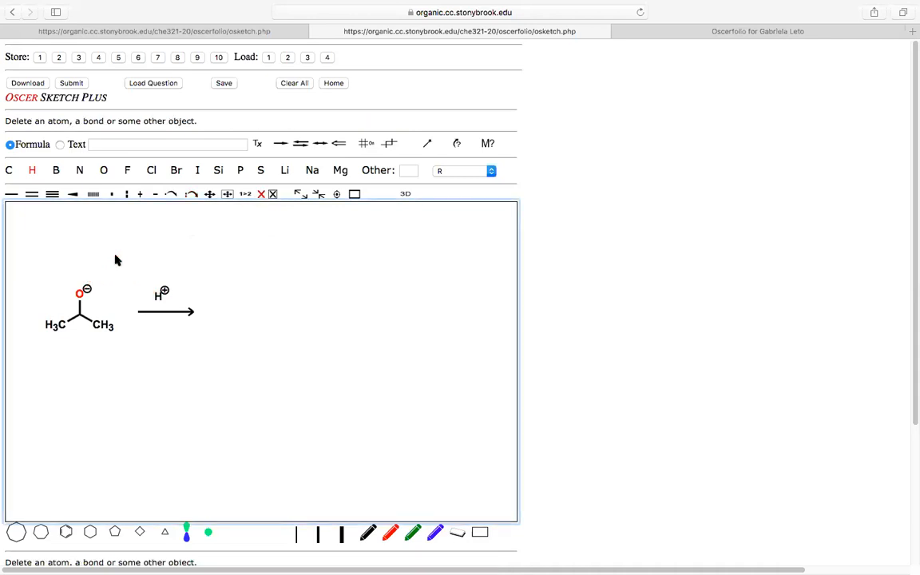
Draw a curved arrow from the negative oxygen to the positive hydrogen and reshape it by moving its trajectory point above the oxygen
click(191, 194)
click(77, 291)
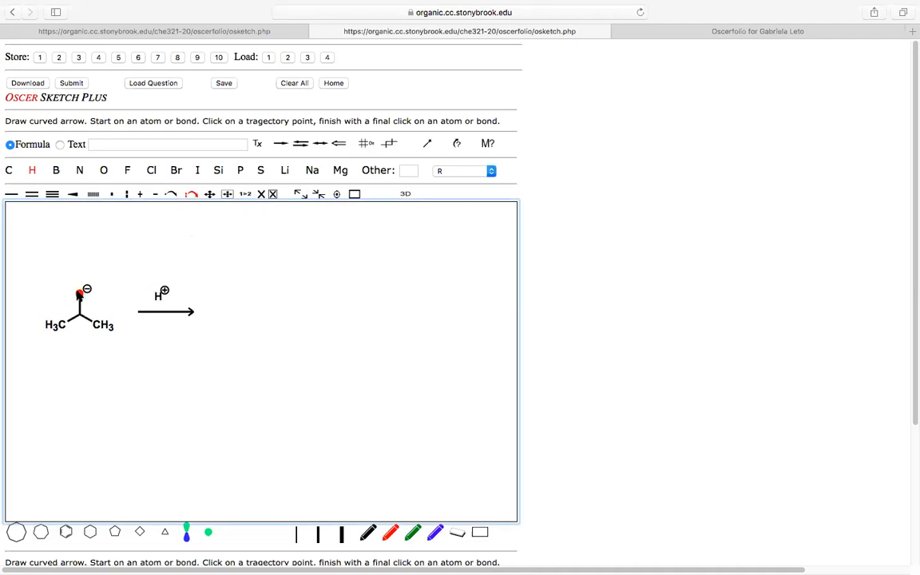
click(113, 257)
click(157, 296)
click(210, 195)
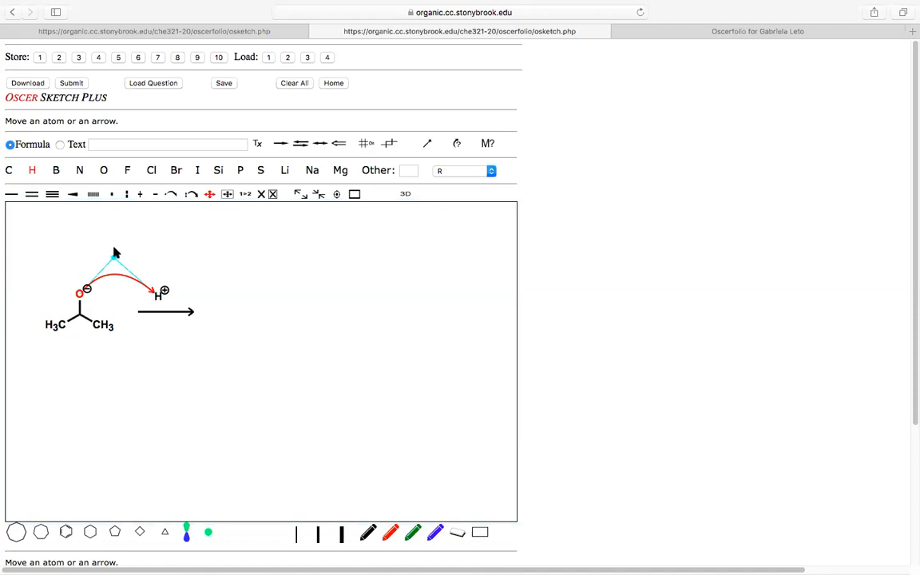
drag(112, 256, 78, 225)
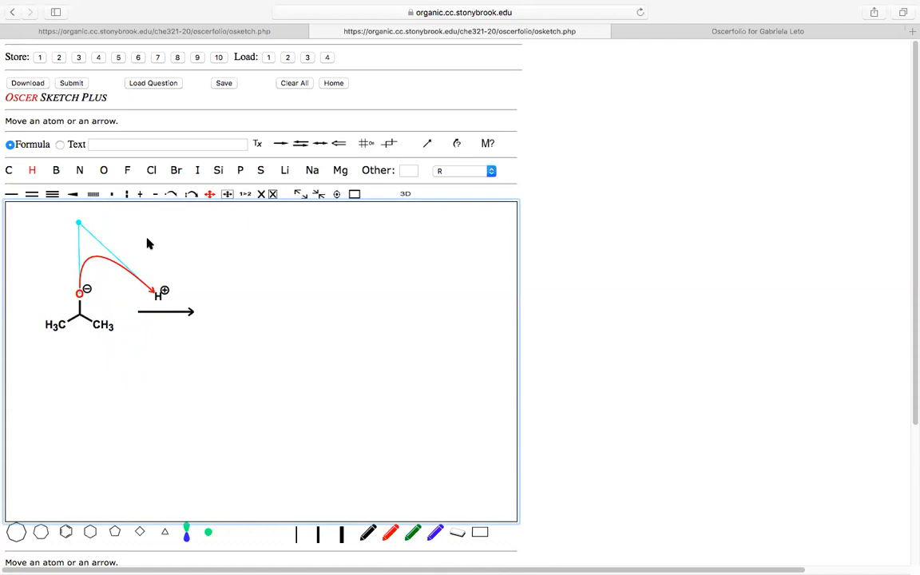
Add three lone pairs to the negatively charged oxygen
click(127, 195)
click(113, 196)
click(126, 195)
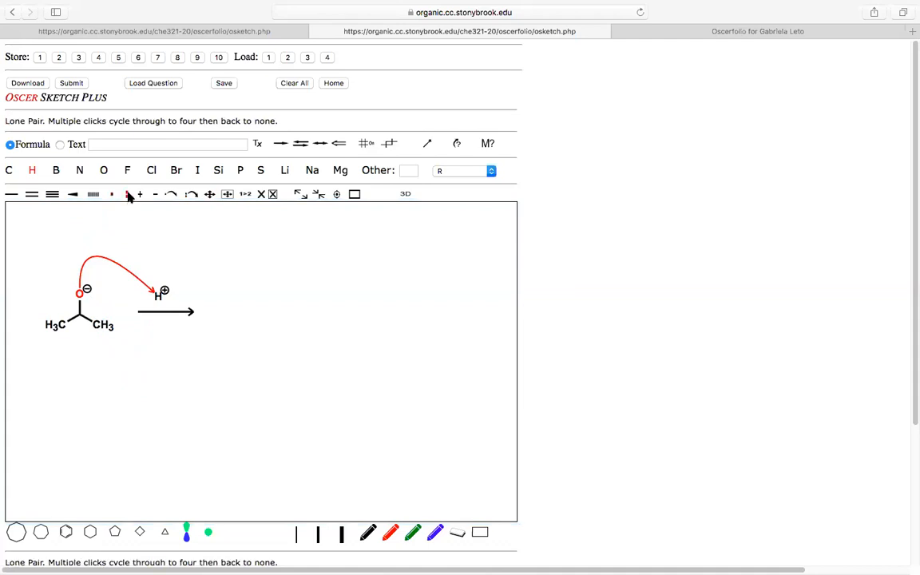
click(78, 294)
click(78, 294)
click(78, 294)
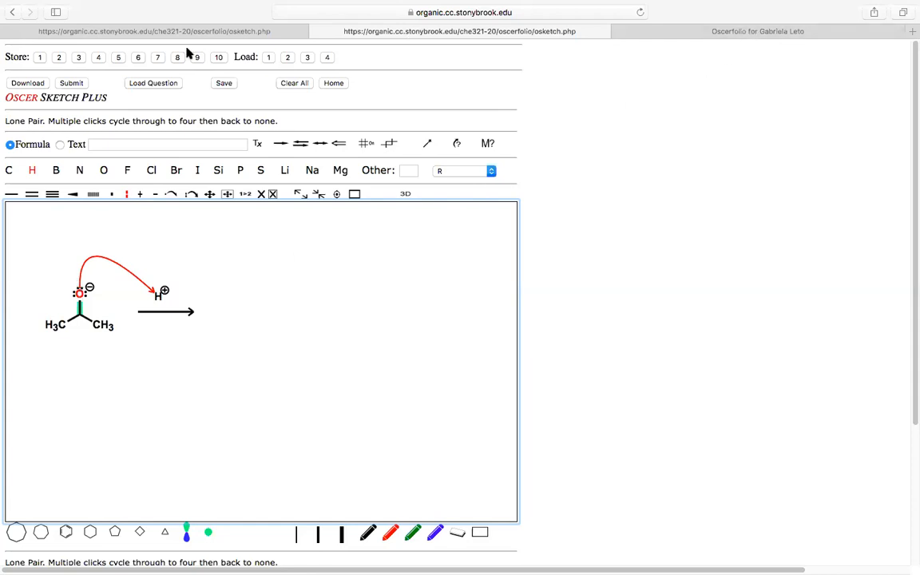
Switch to the Oscerfolio page, open the Workshop 1 quiz and bring up the OscerSketch editor for Question 10
click(719, 30)
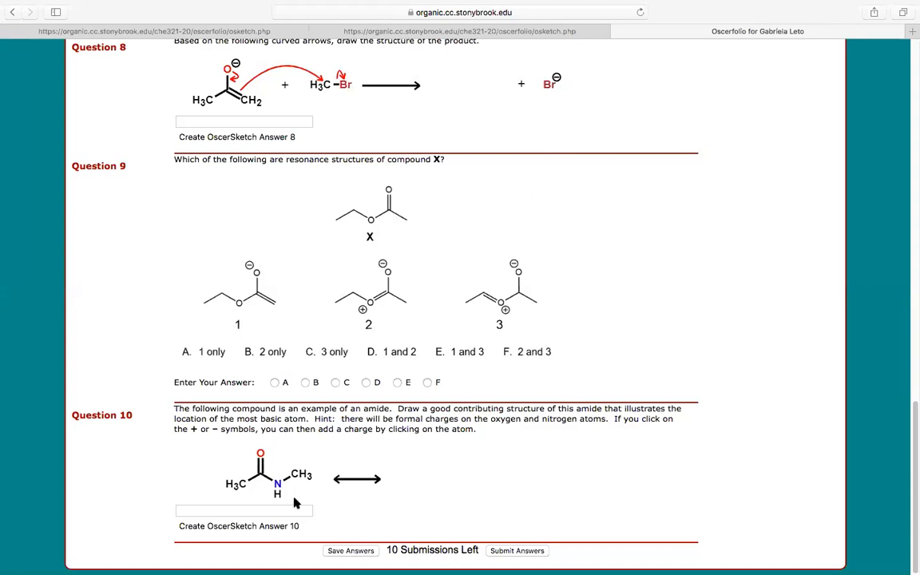
click(250, 527)
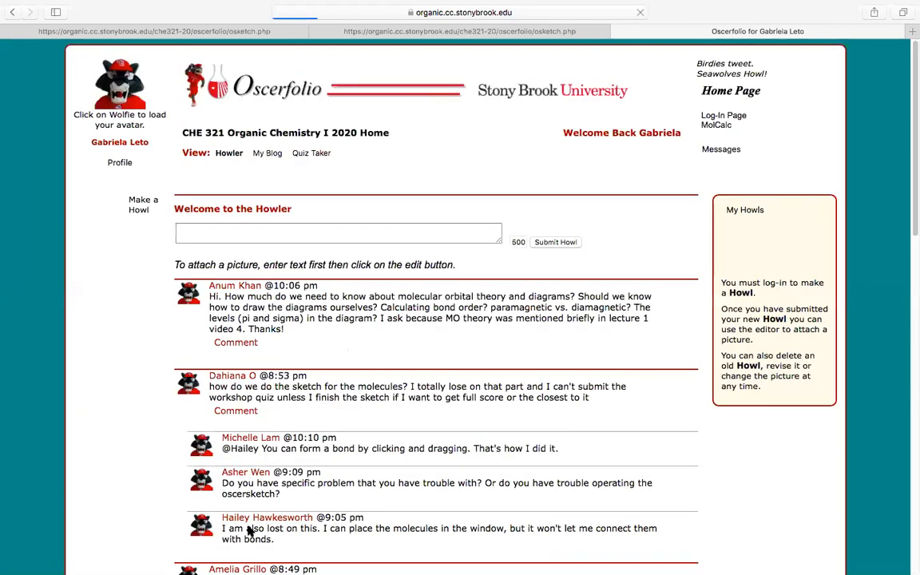
click(731, 118)
click(513, 282)
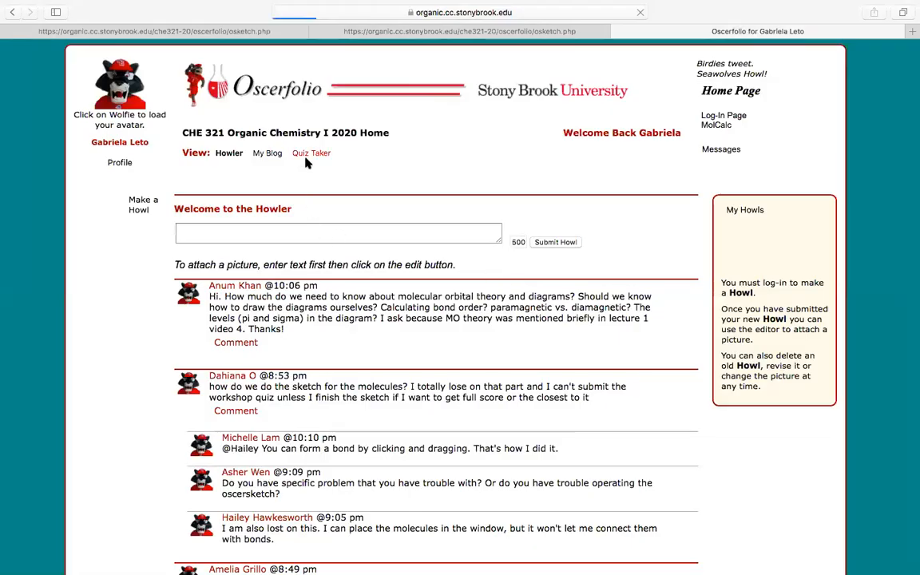
click(308, 155)
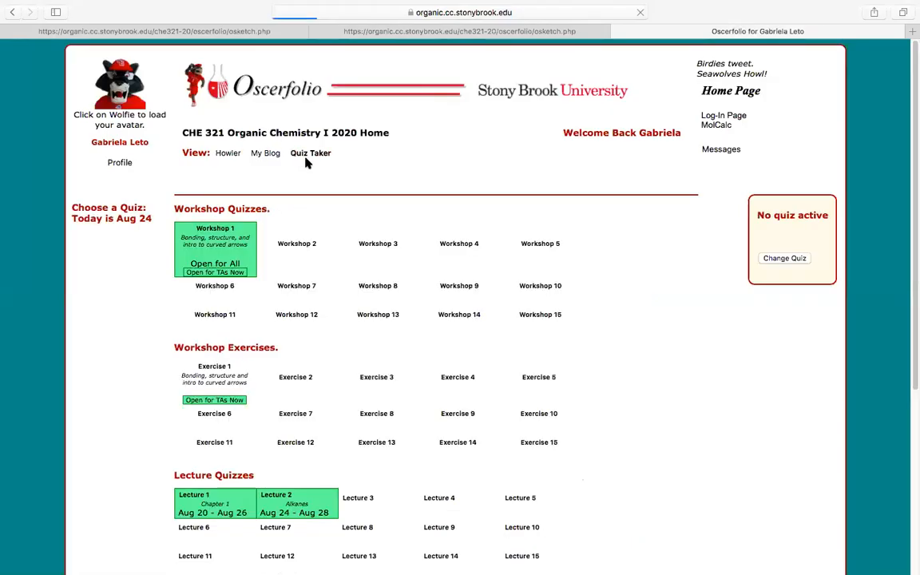
click(215, 234)
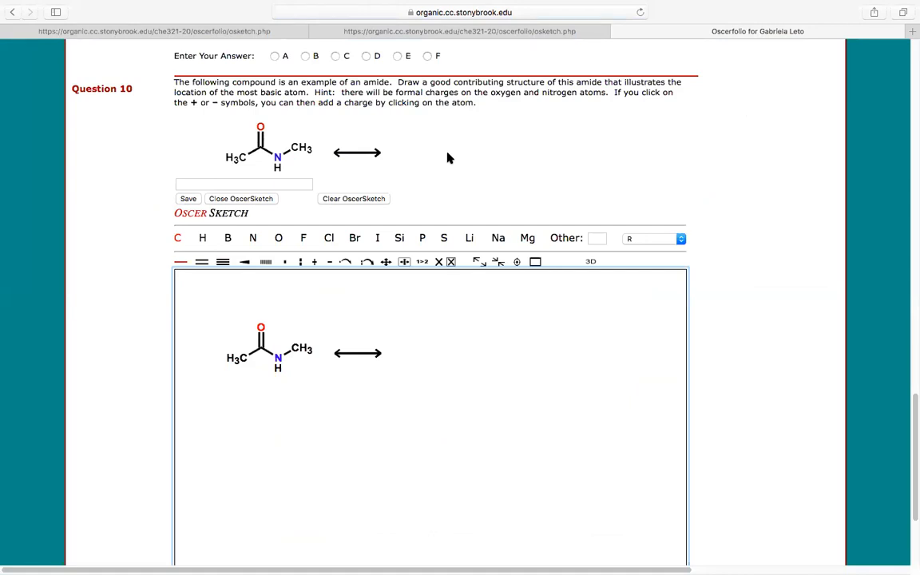
Duplicate the amide molecule and place the copy to the right of the double-headed resonance arrow
click(424, 264)
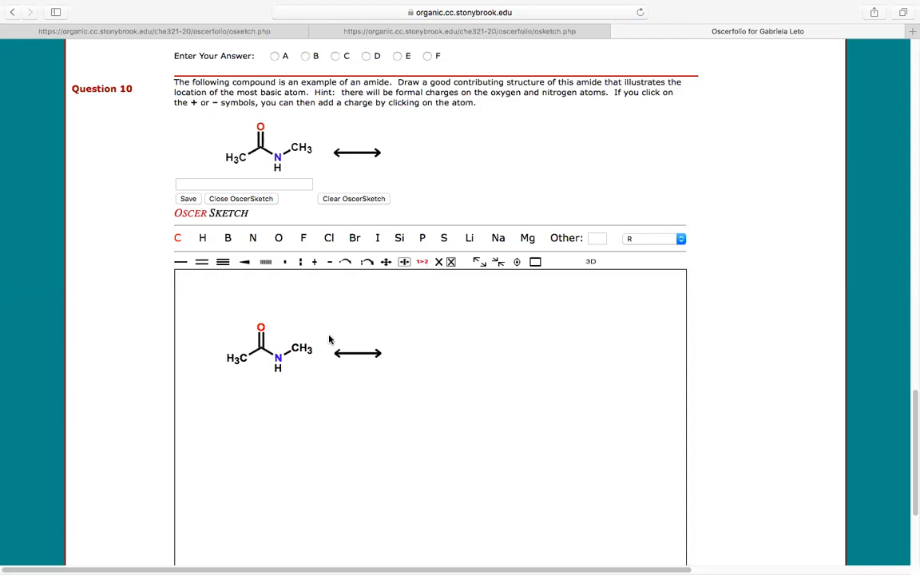
click(276, 360)
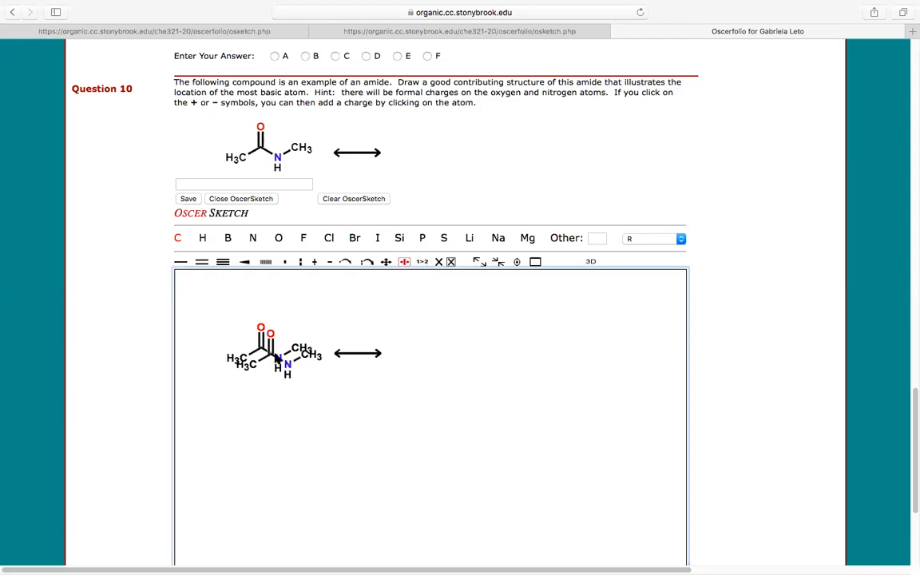
drag(276, 359, 459, 366)
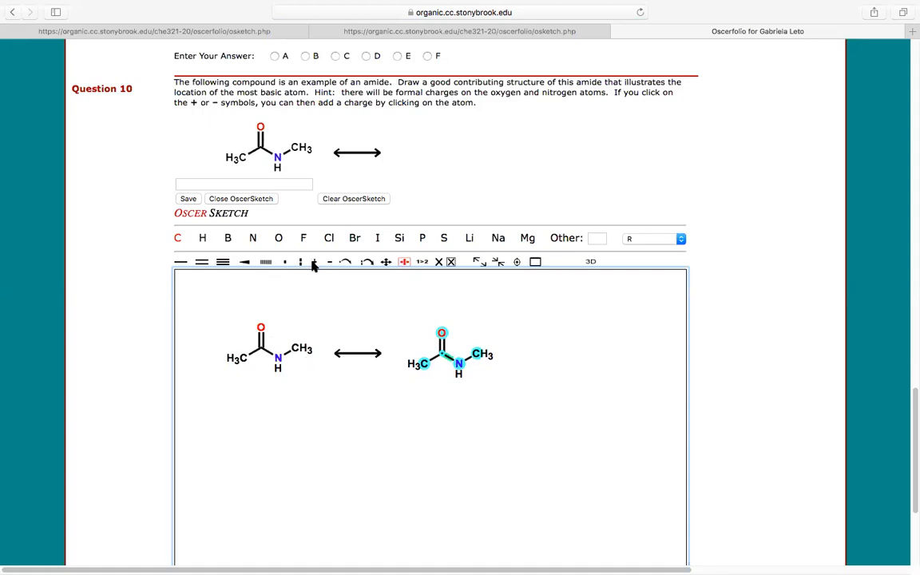
Change the copied amide's carbon–nitrogen bond to a double bond and its carbon–oxygen bond to a single bond
click(201, 261)
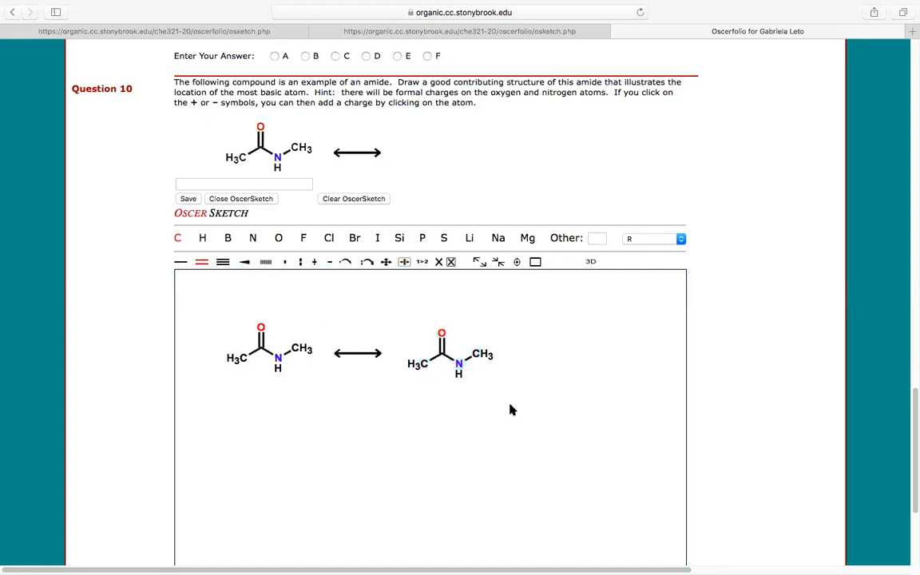
click(447, 362)
click(444, 348)
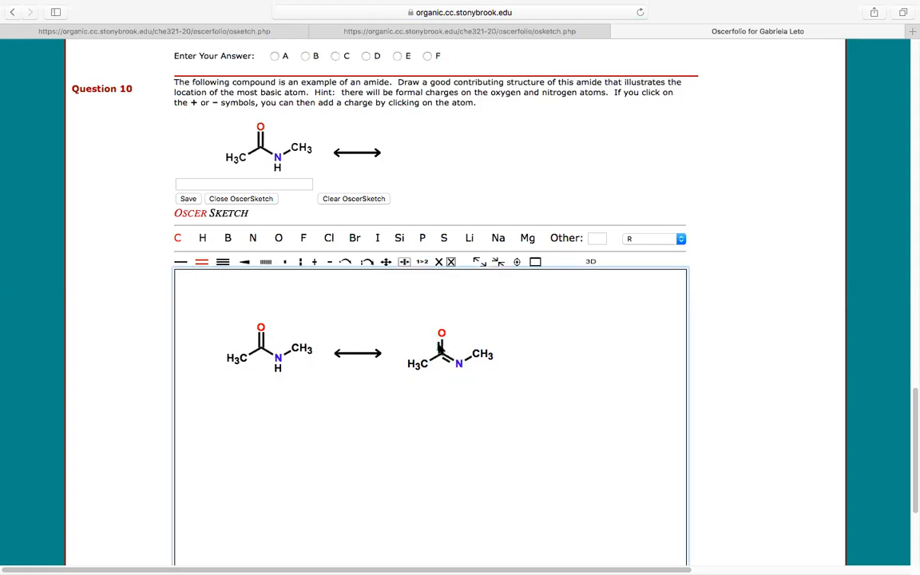
click(188, 261)
click(180, 261)
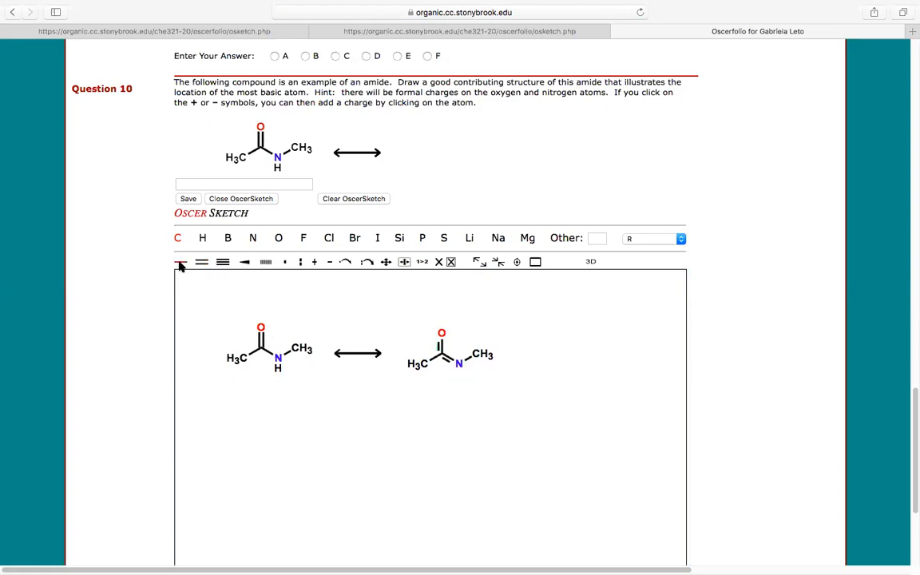
click(443, 347)
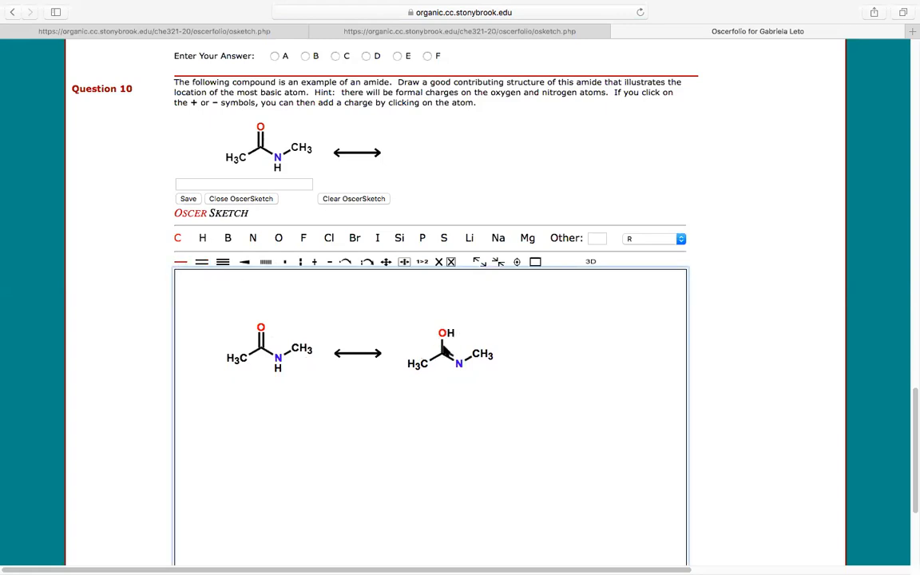
Give the copied structure's oxygen a negative charge and its nitrogen a positive charge
click(329, 261)
click(442, 334)
click(314, 261)
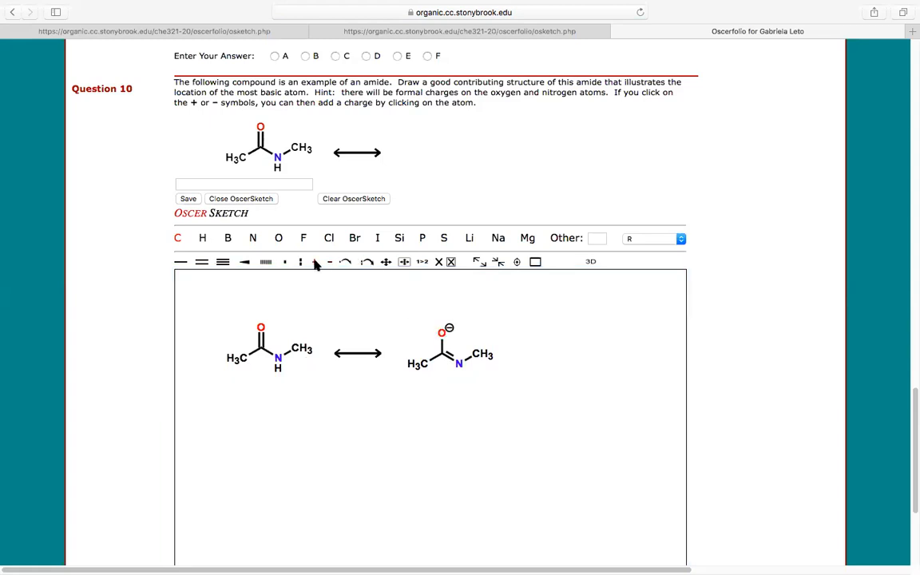
click(461, 365)
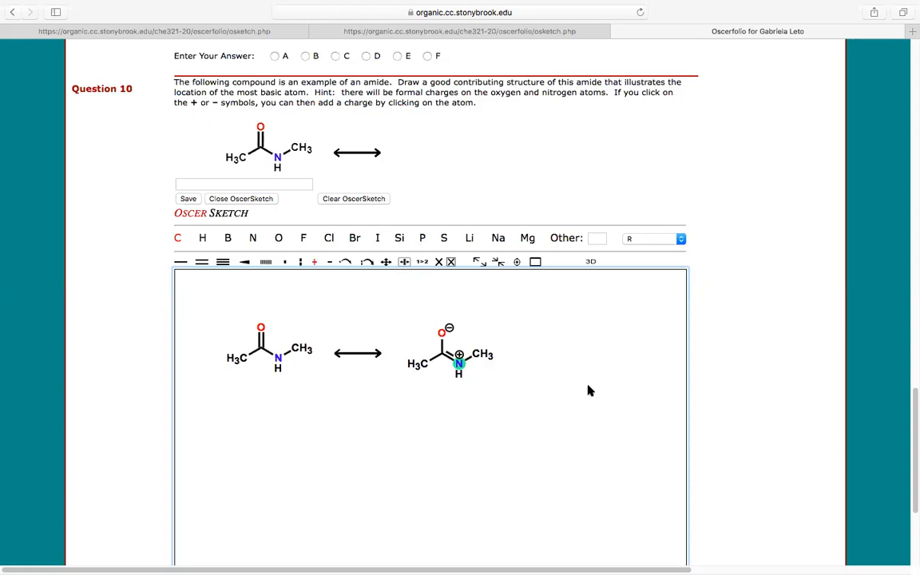
Save the resonance drawing as the Question 10 answer and close OscerSketch
scroll(588, 391, down, 5)
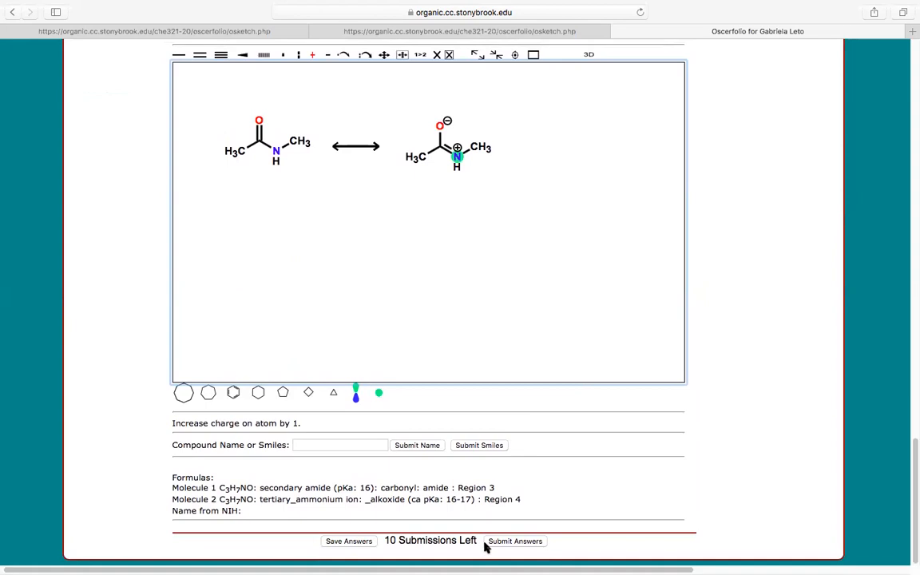
scroll(427, 349, up, 1)
scroll(428, 349, up, 4)
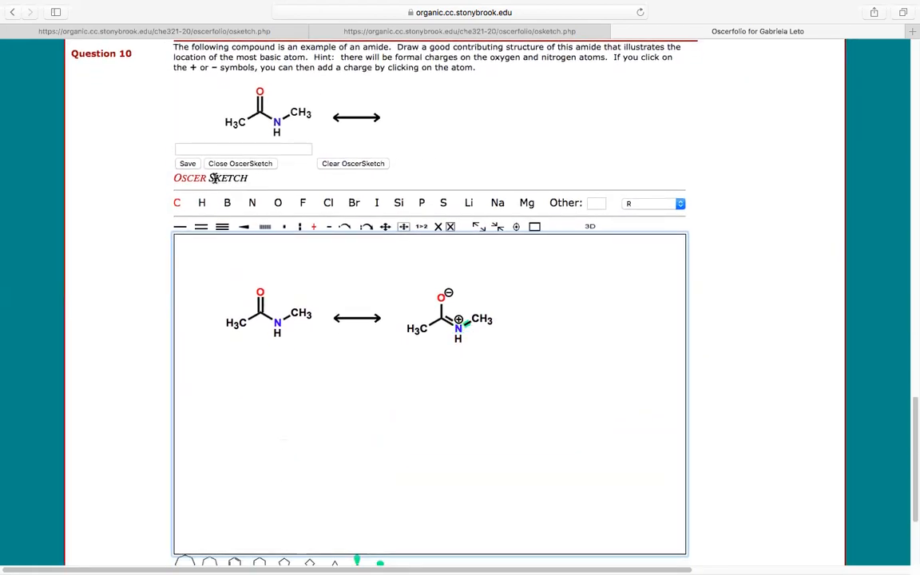
drag(254, 180, 185, 181)
click(185, 163)
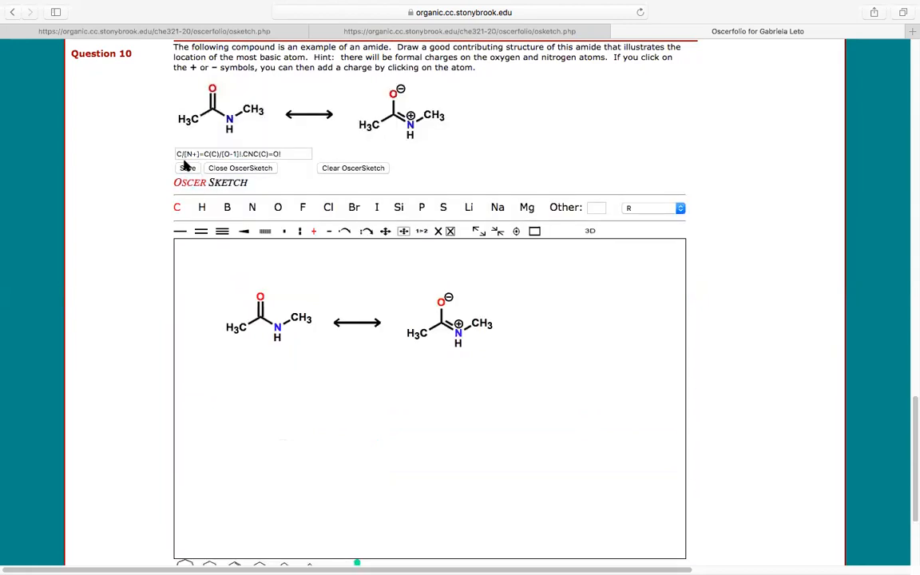
click(220, 170)
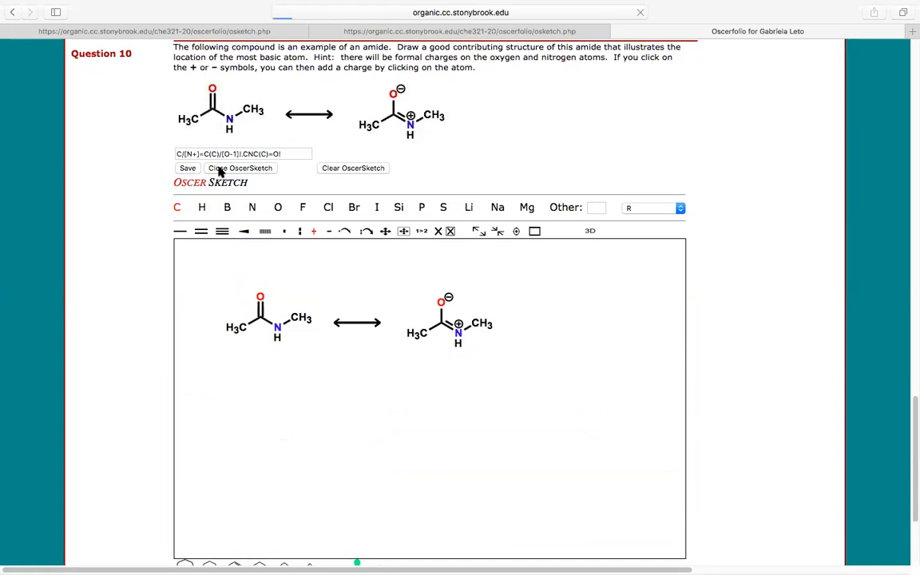
Submit the quiz answers and check the status shown beneath Question 10
drag(242, 530, 185, 531)
click(168, 478)
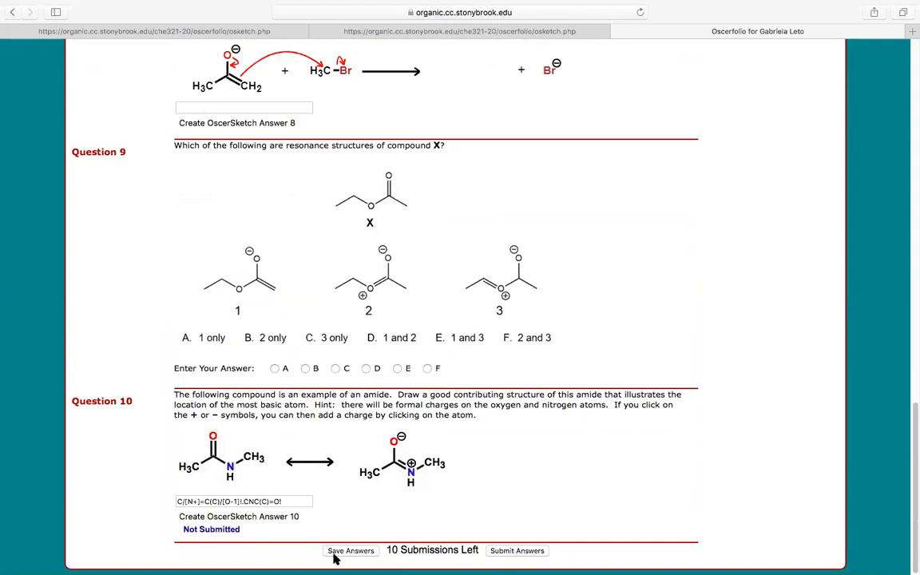
click(517, 552)
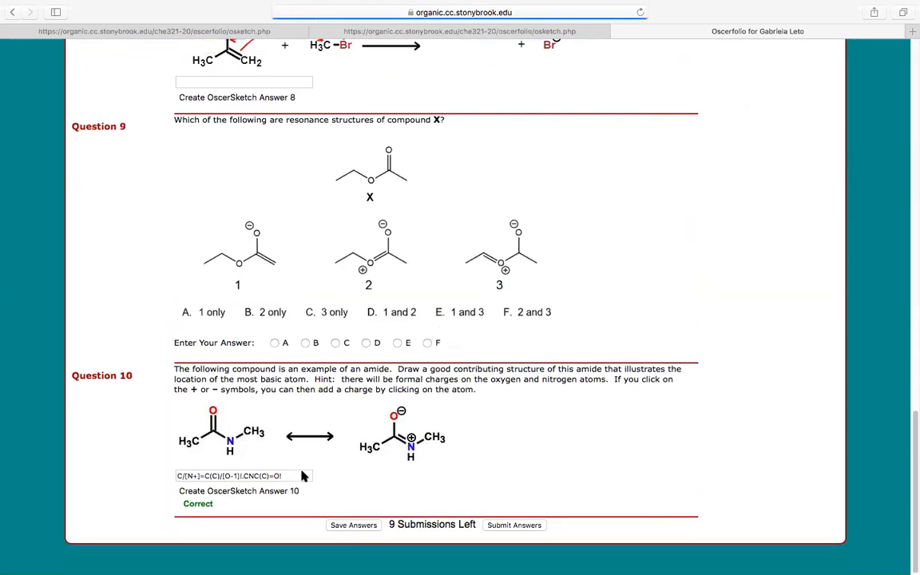
drag(214, 530, 182, 529)
click(182, 528)
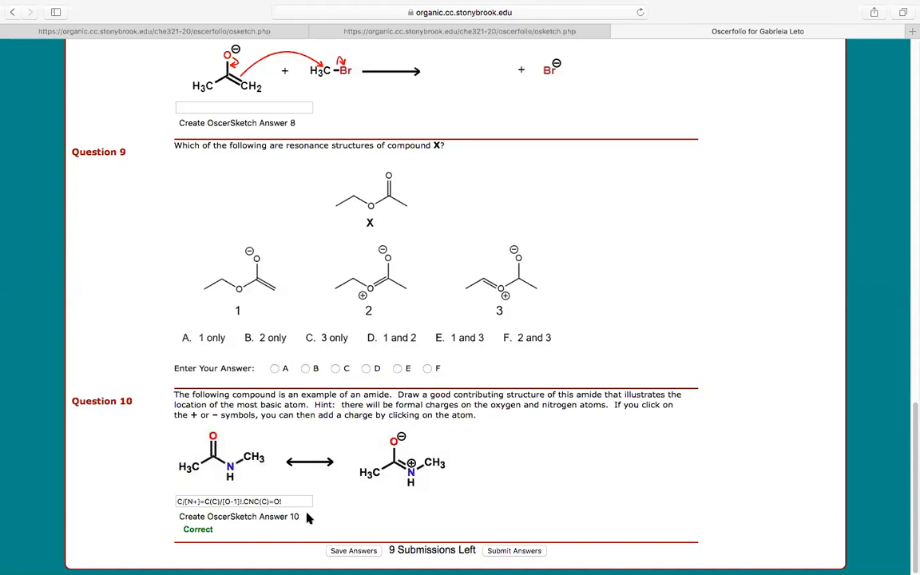
Examine the SMILES string in the Question 10 answer field against the drawn resonance structures
drag(304, 501, 193, 496)
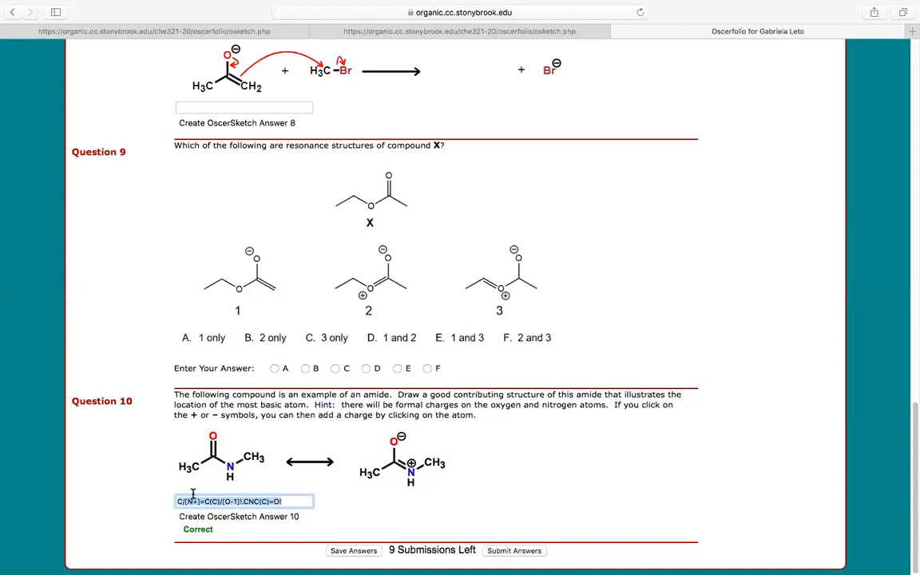
scroll(240, 465, up, 3)
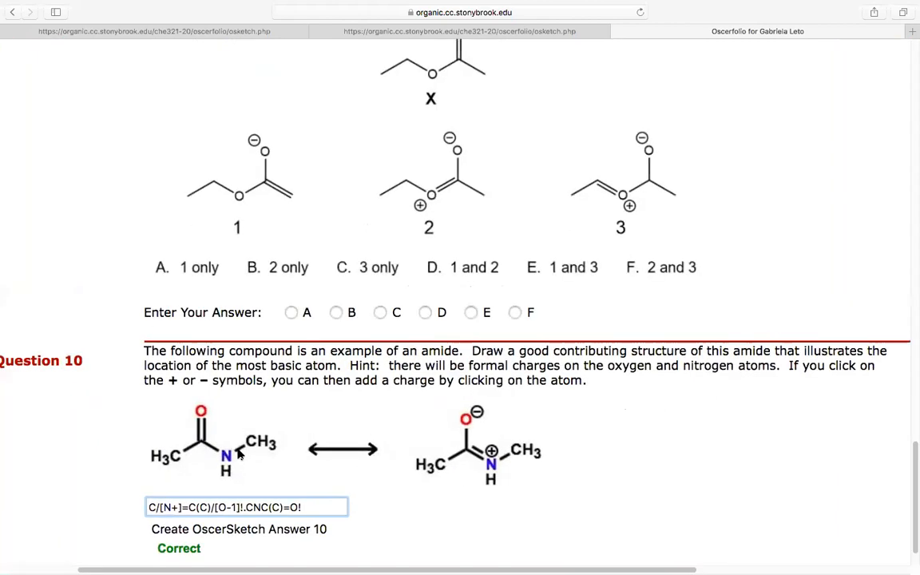
scroll(236, 454, down, 2)
drag(271, 456, 173, 442)
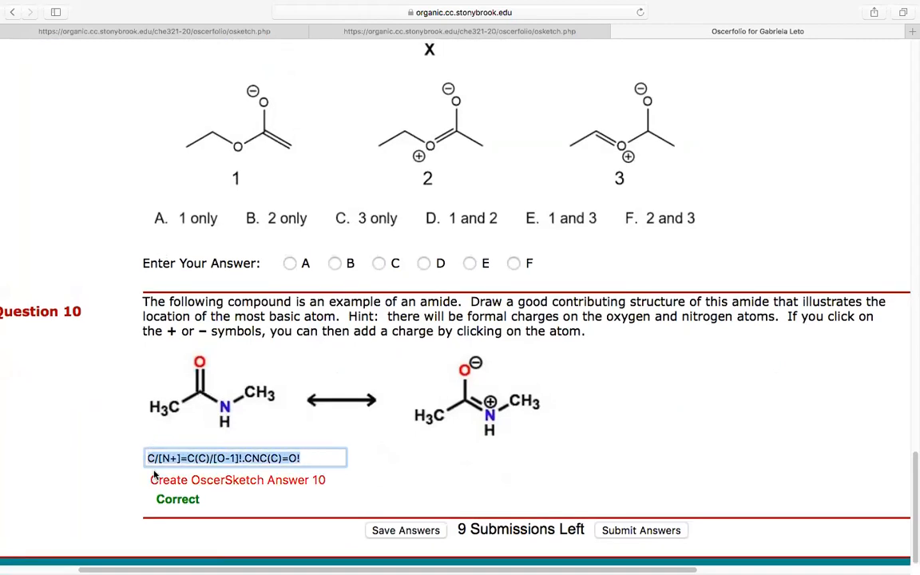
click(156, 458)
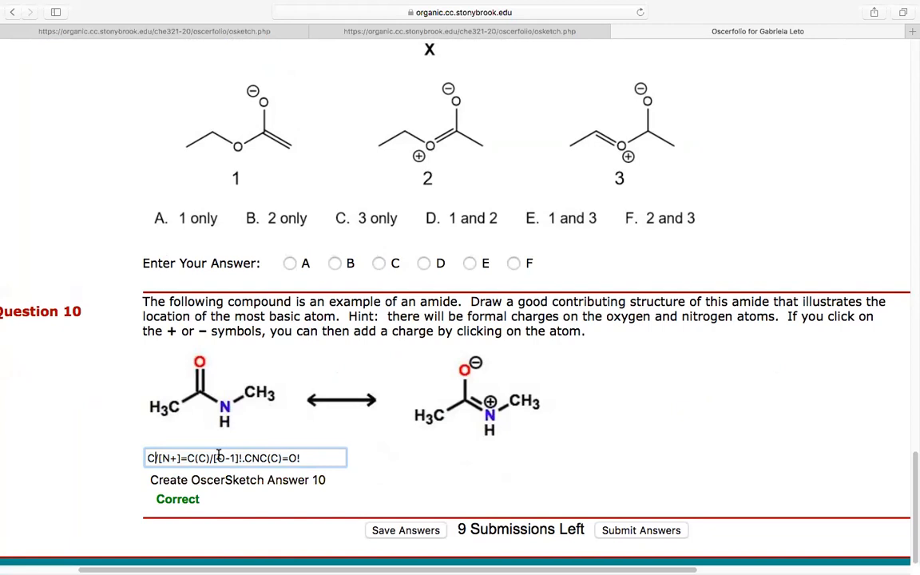
key(super+minus)
key(super+minus)
Review the Workshop 1 submission summary at the start of the quiz and switch back to the Oscer Sketch Plus page
key(shift+super+backslash)
click(511, 187)
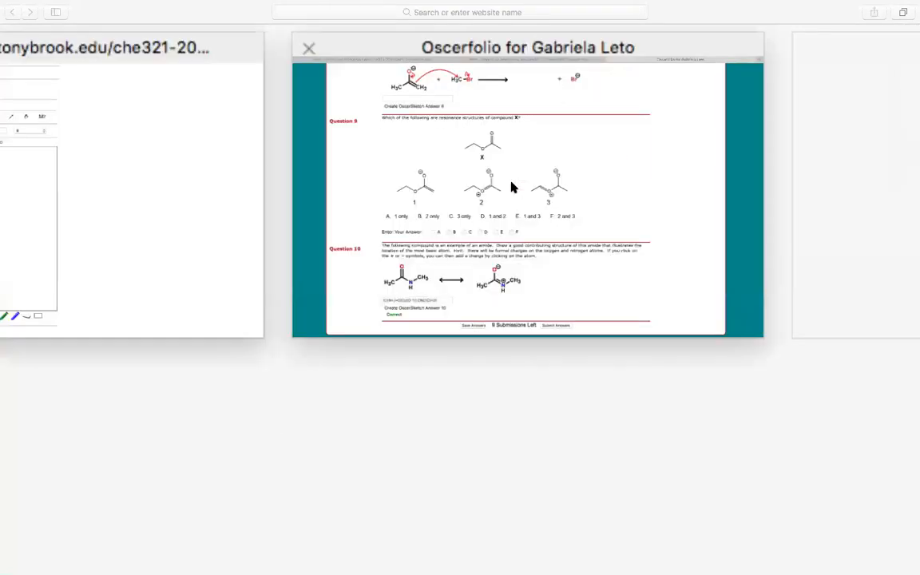
scroll(430, 335, up, 15)
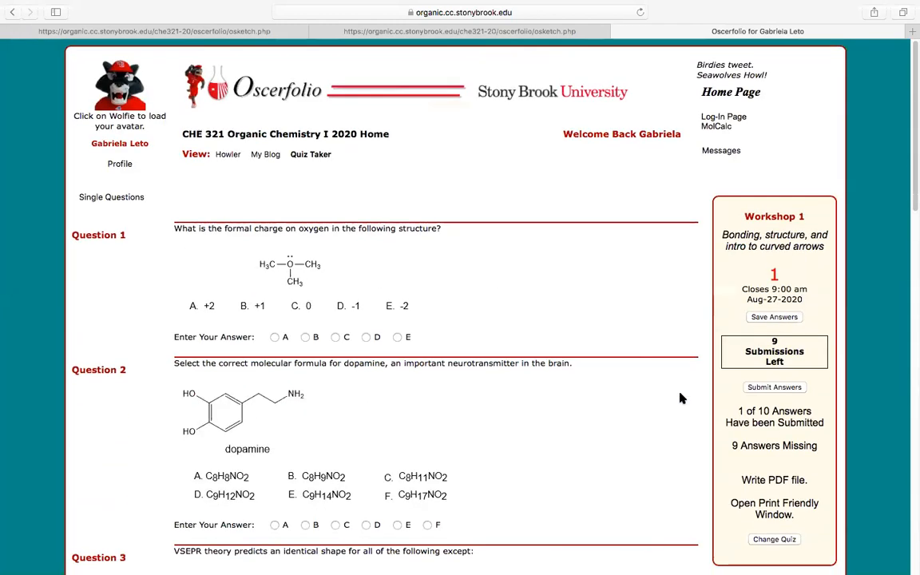
click(599, 34)
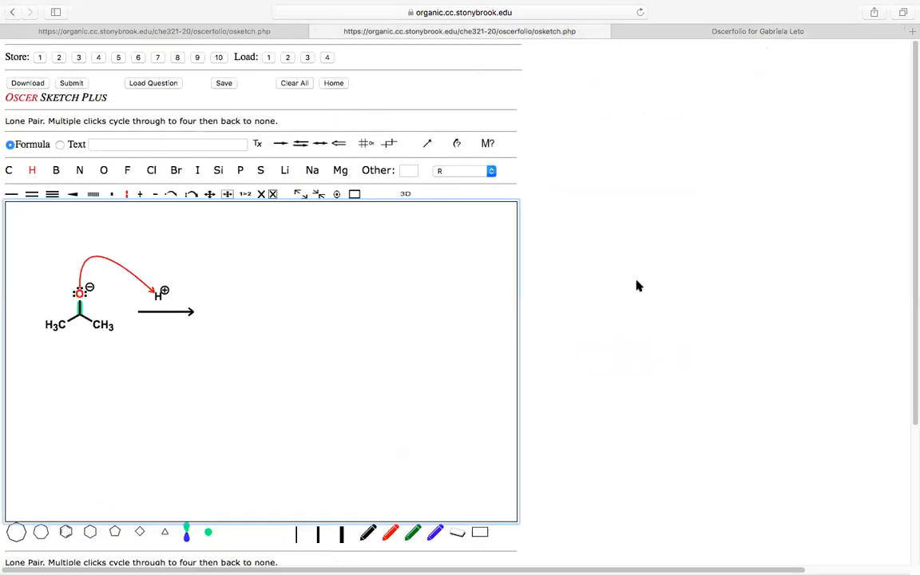